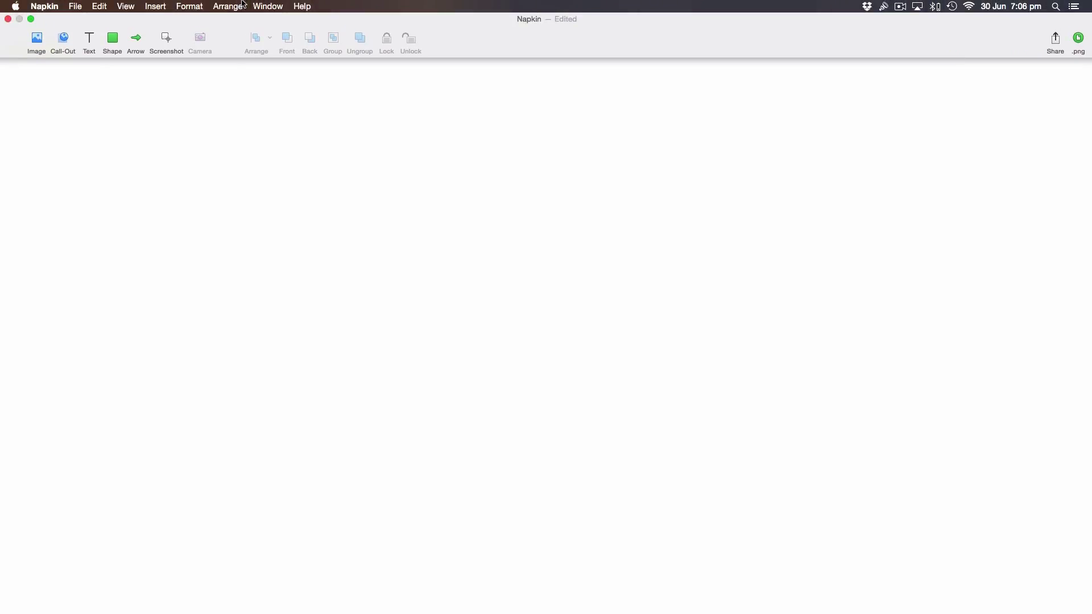
left_click(101, 6)
mouse_move(79, 3)
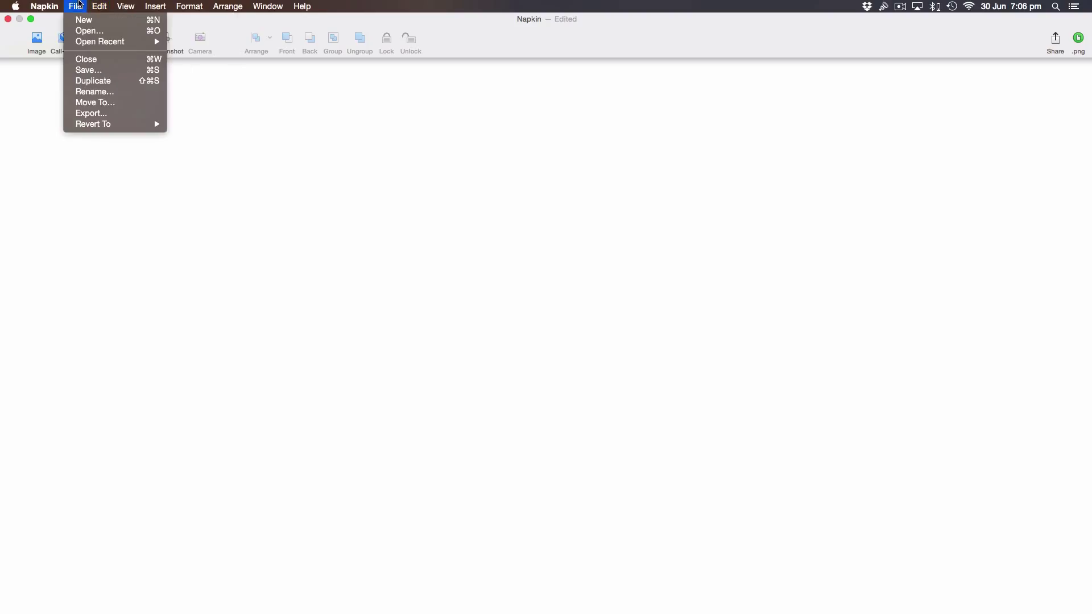
left_click(334, 144)
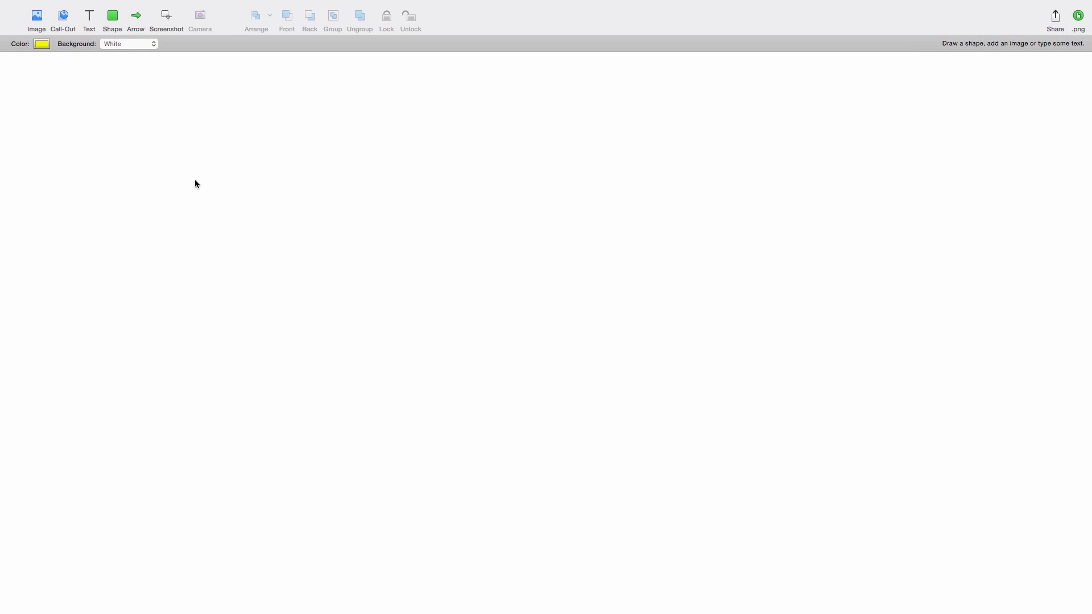
Step: Insert the image artboard_1.jpg from the Portfolio folder inside My Portfolio on the Desktop
left_click(37, 20)
left_click(400, 125)
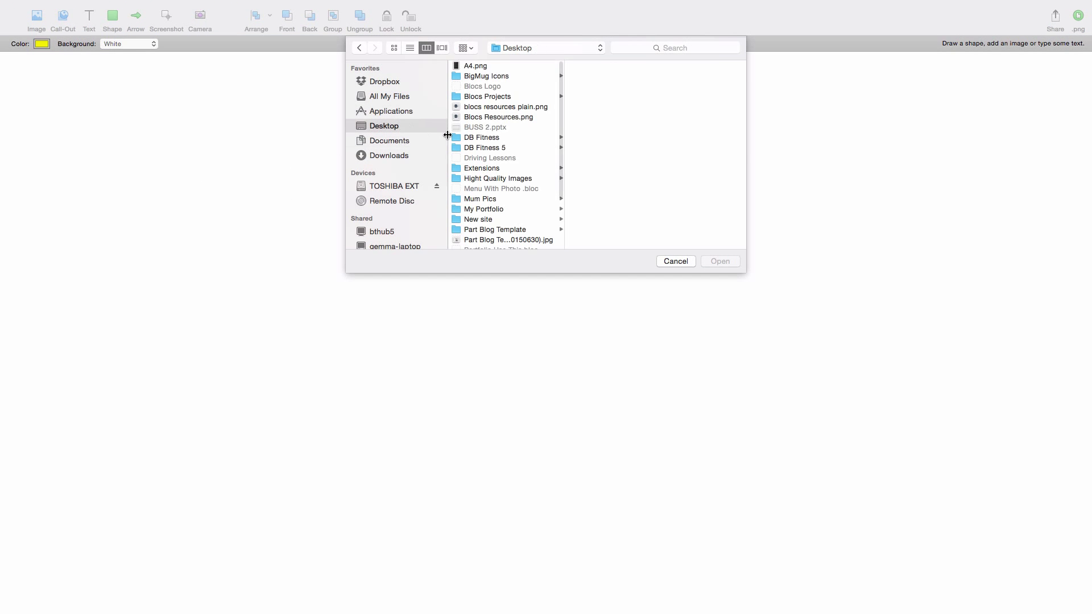
scroll(499, 97, "down", 5)
left_click(519, 141)
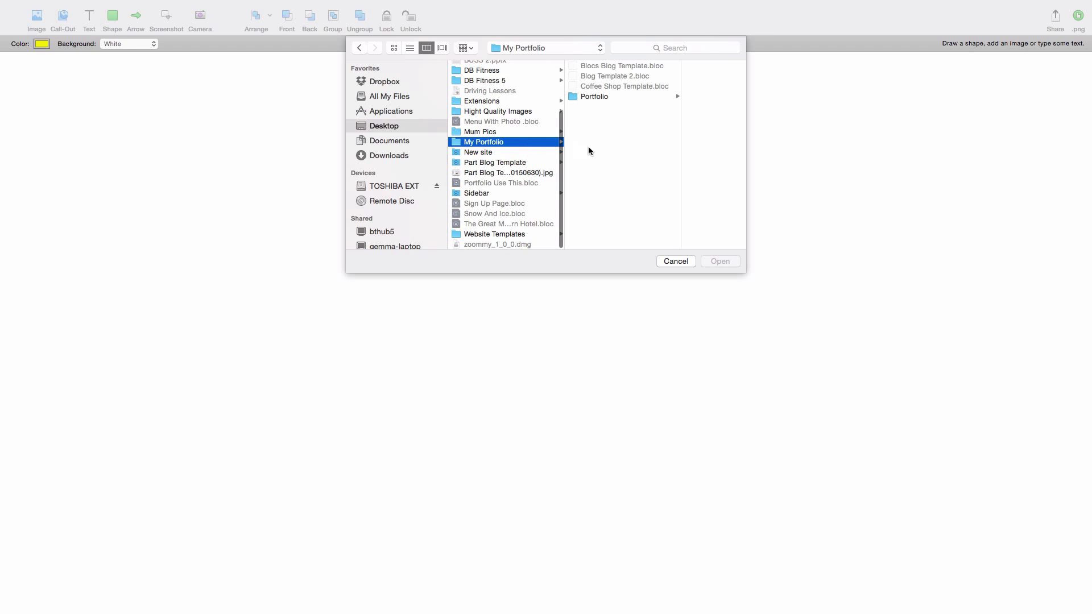
left_click(626, 96)
left_click(681, 97)
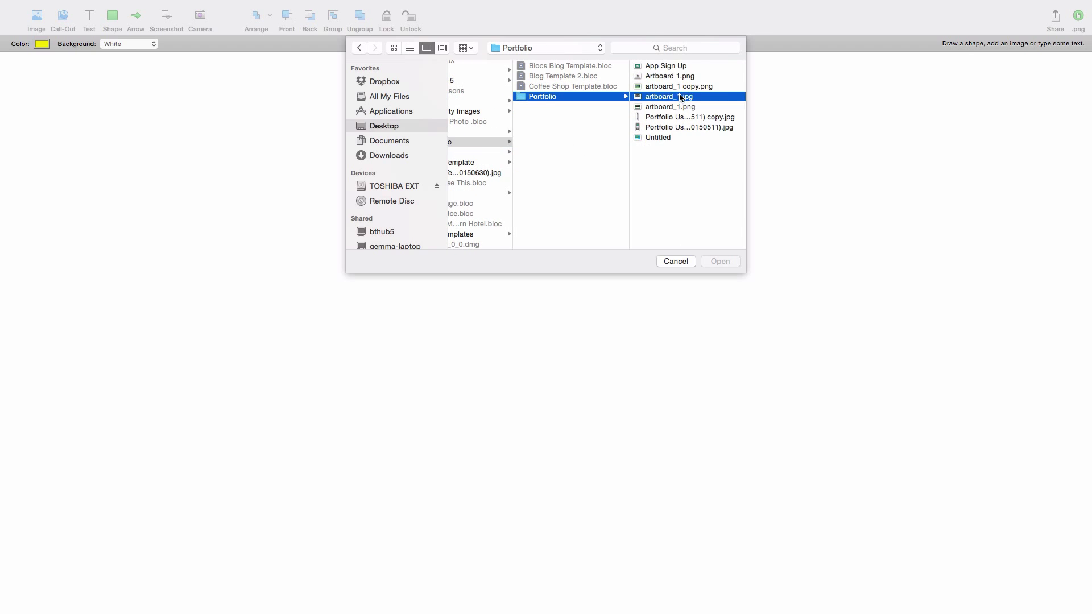
left_click(584, 87)
left_click(581, 98)
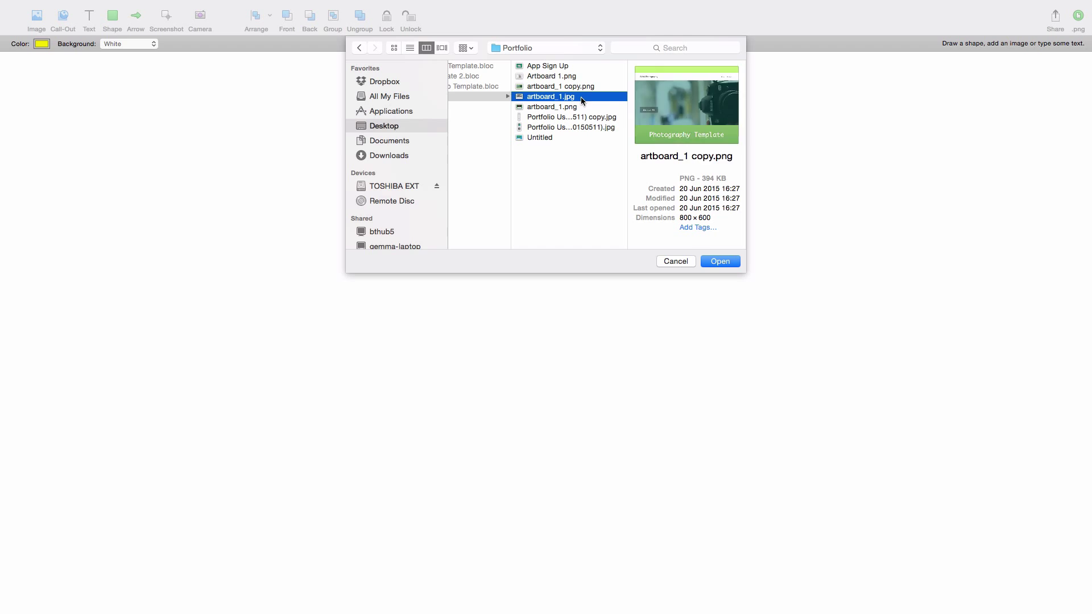
left_click(720, 261)
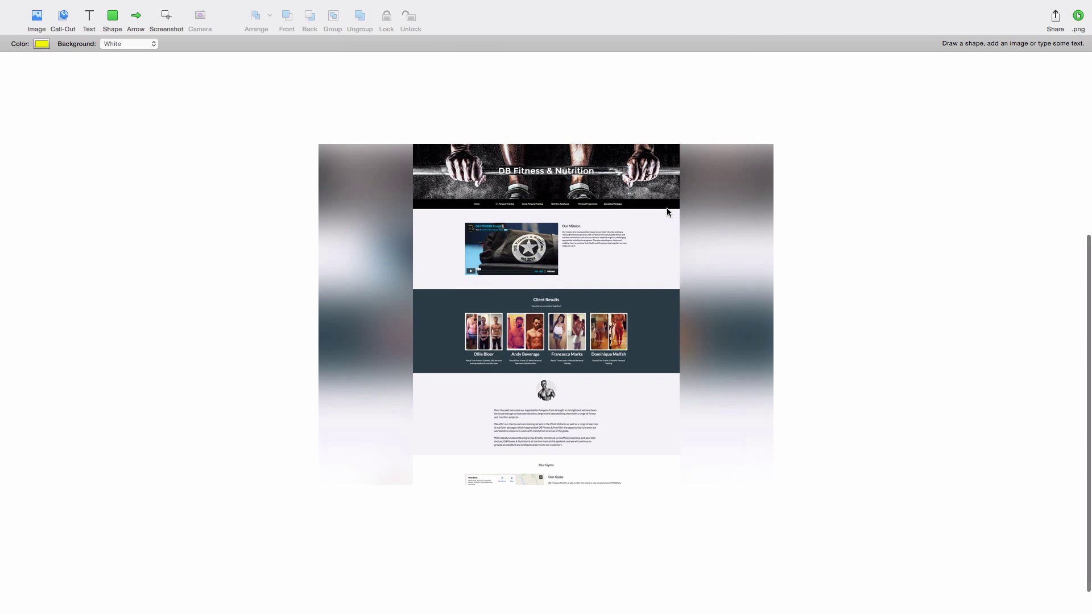
Step: Crop the website image's lower edge to just above the "Our Gyms" section and shift the image left on the canvas
scroll(684, 221, "down", 2)
scroll(544, 190, "right", 3)
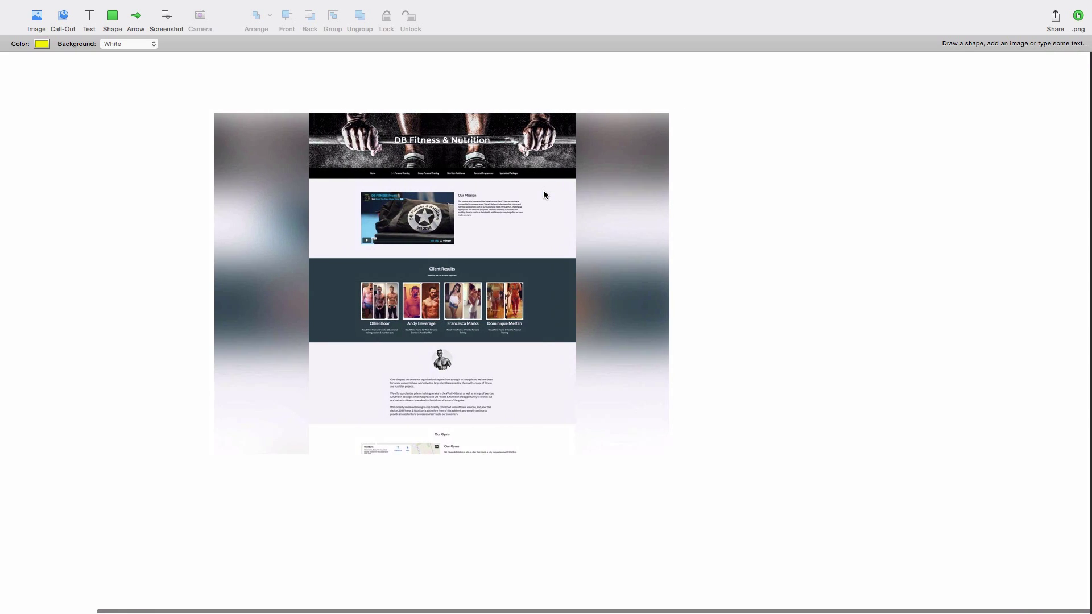
scroll(544, 190, "up", 2)
left_click(544, 194)
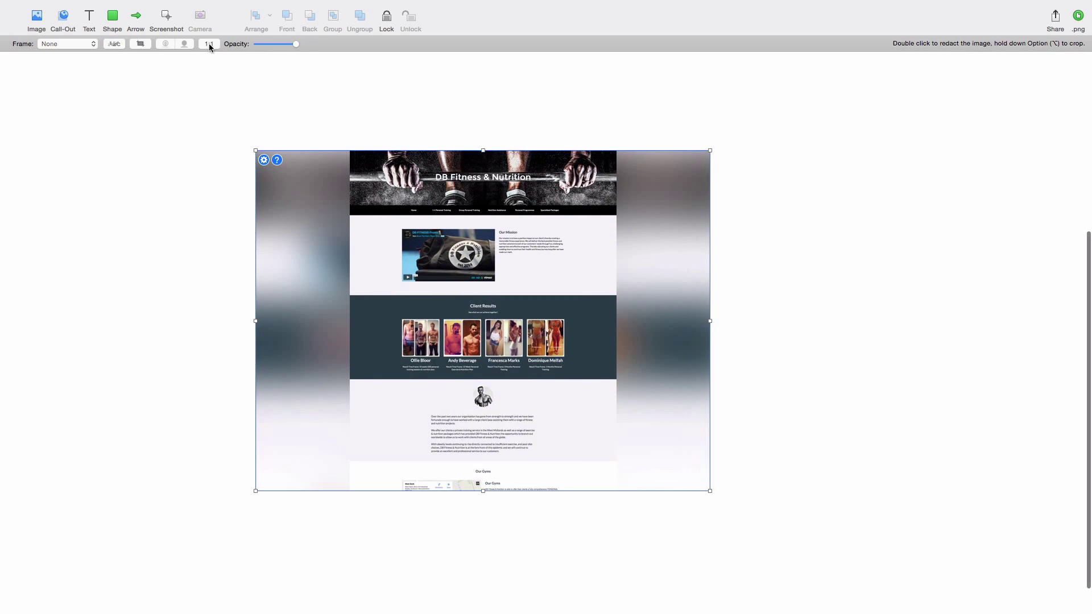
left_click(144, 46)
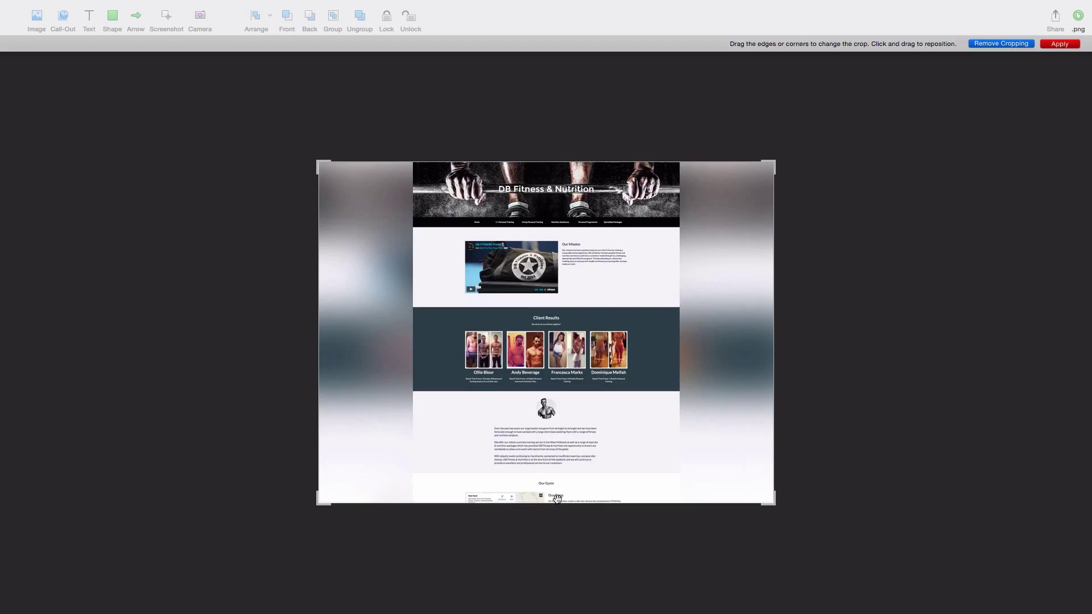
left_click_drag(763, 510, 763, 457)
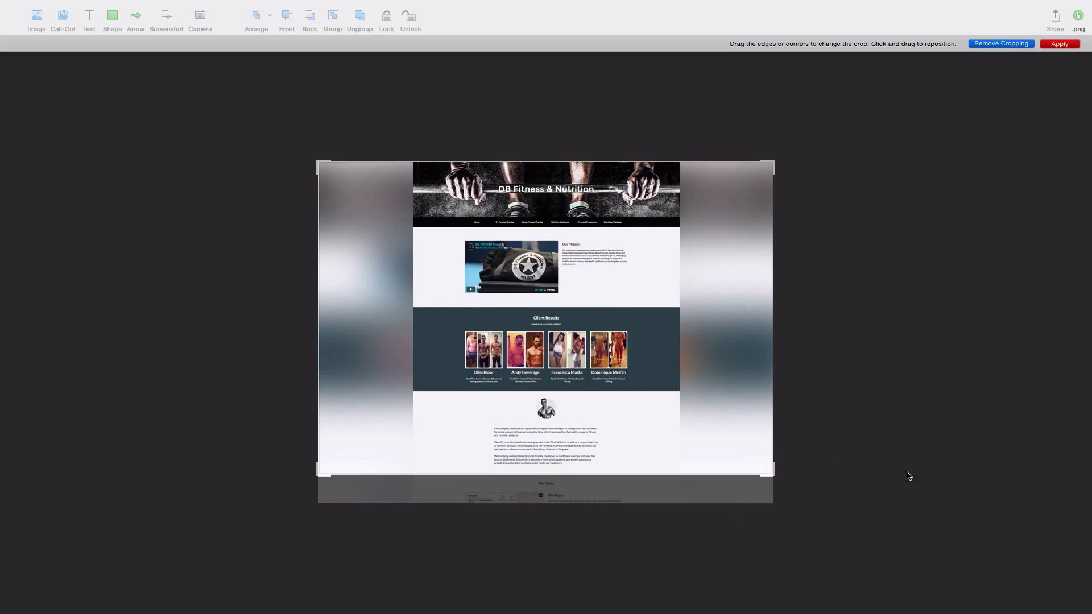
left_click(1068, 46)
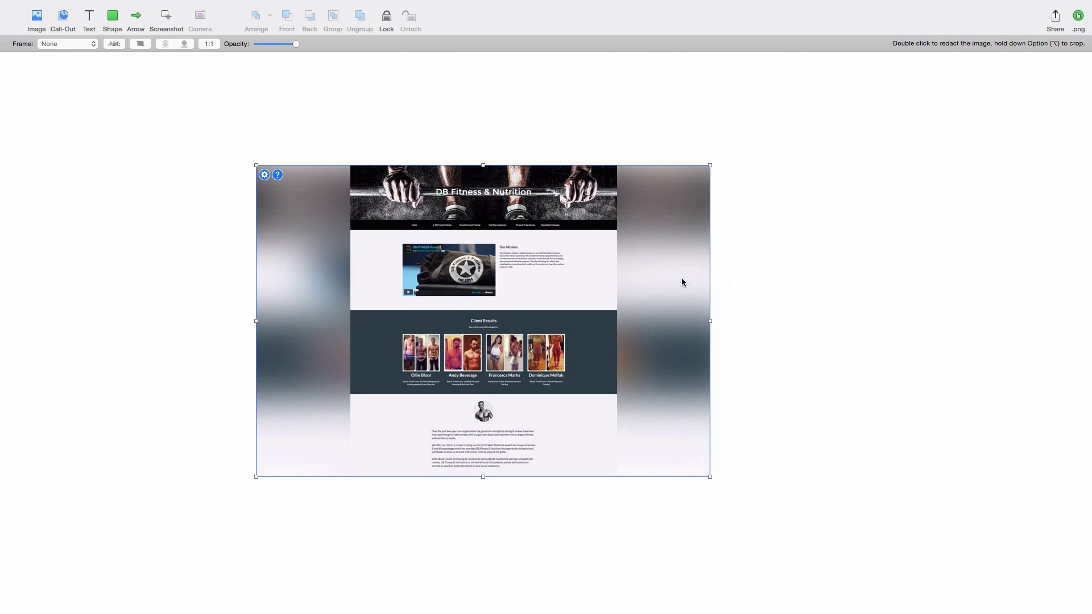
left_click_drag(629, 274, 548, 262)
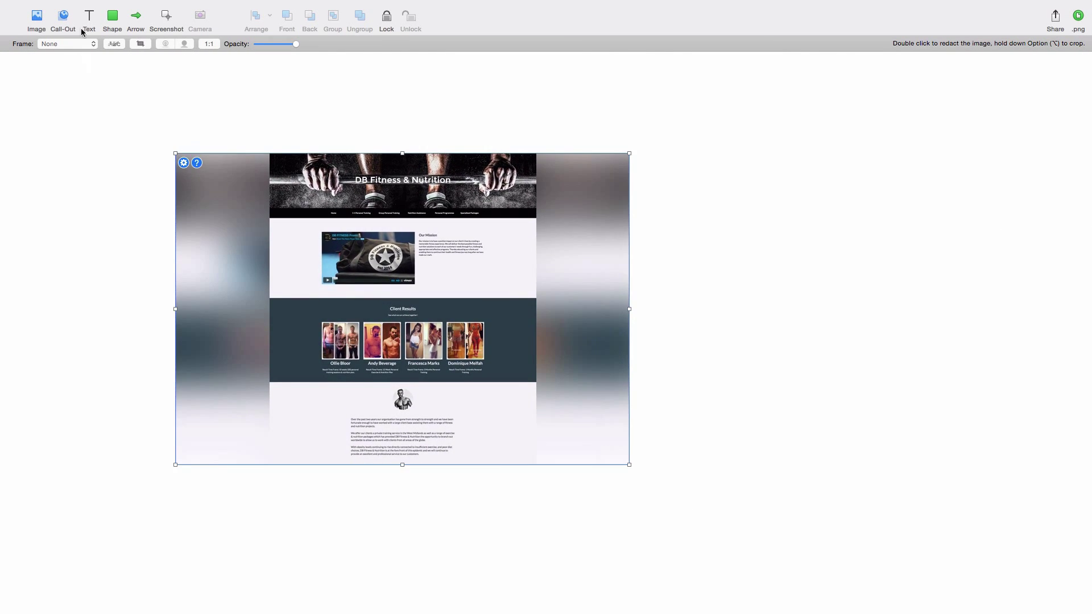
Step: Add a call-out focused on the round portrait in the image and place it on the blank canvas right of the image
left_click(63, 16)
left_click_drag(563, 316, 398, 413)
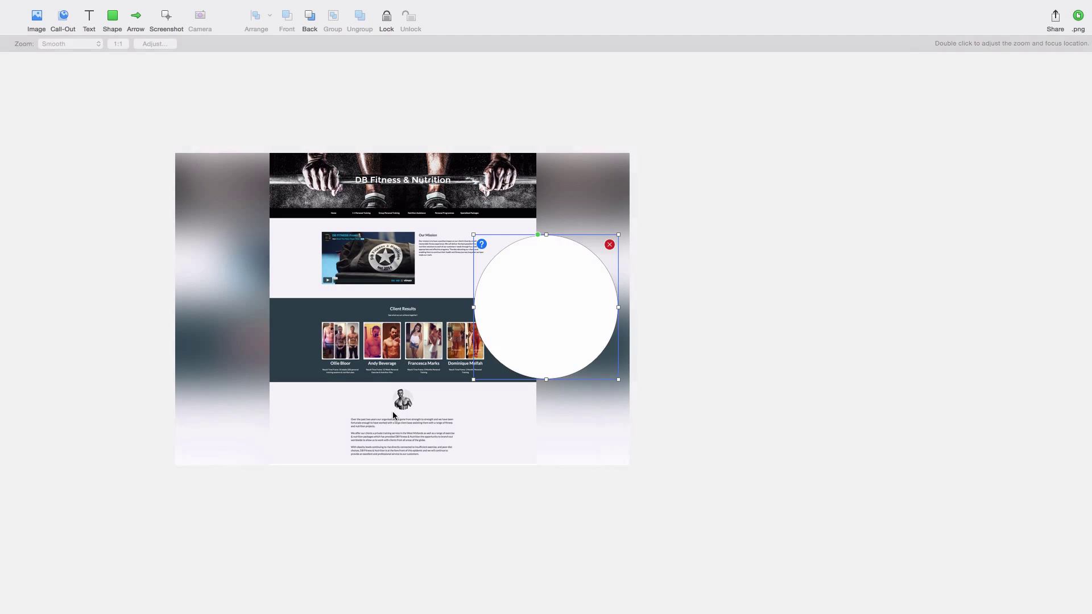
left_click_drag(525, 318, 739, 277)
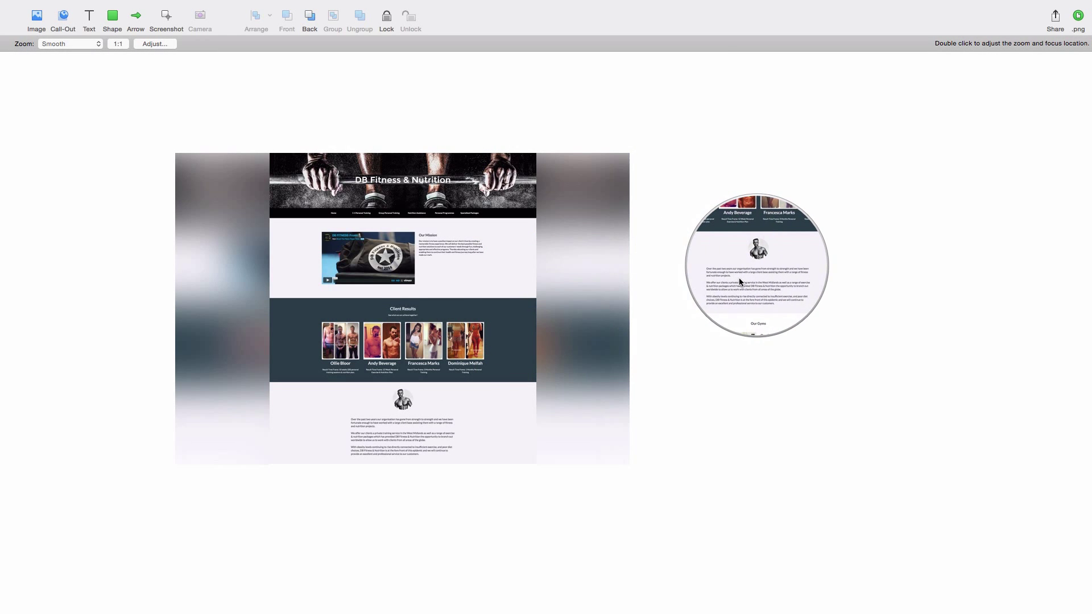
Step: Increase the call-out's magnification to about the middle of its range and reposition its content to centre the portrait
left_click(97, 44)
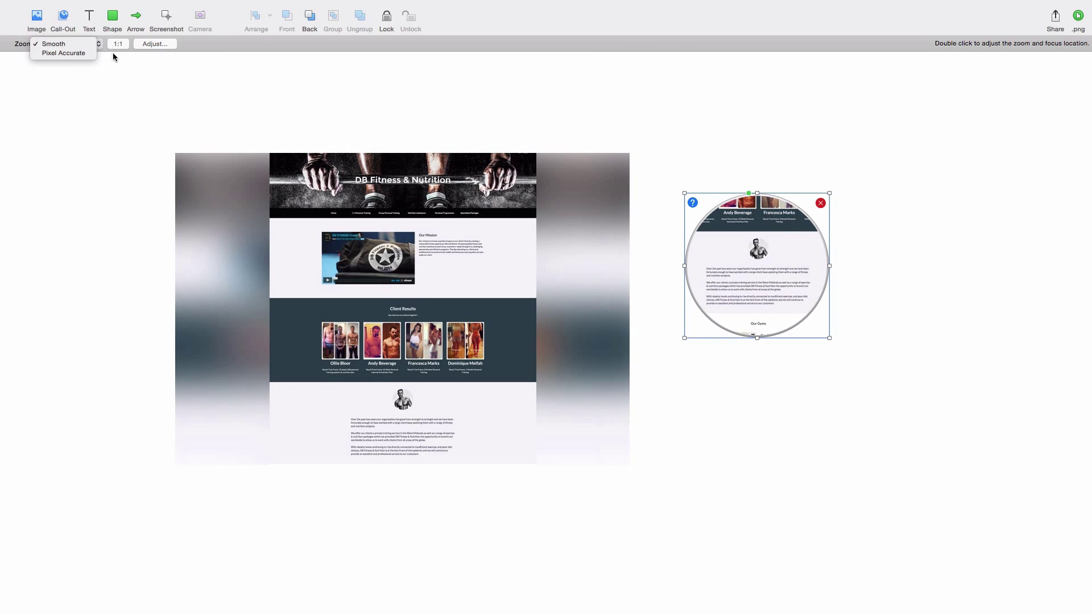
left_click(135, 46)
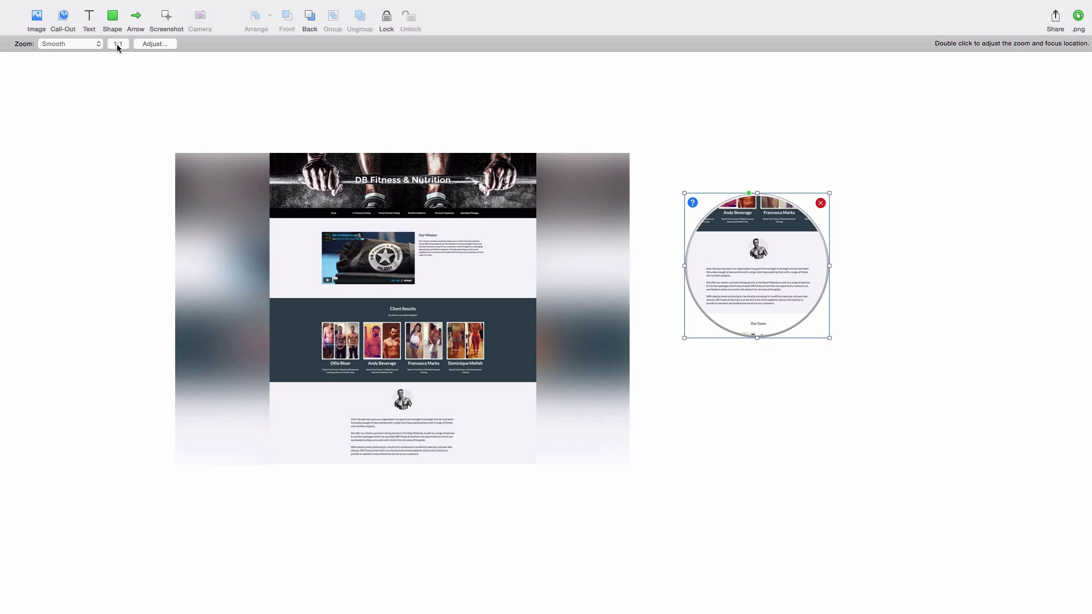
left_click(152, 44)
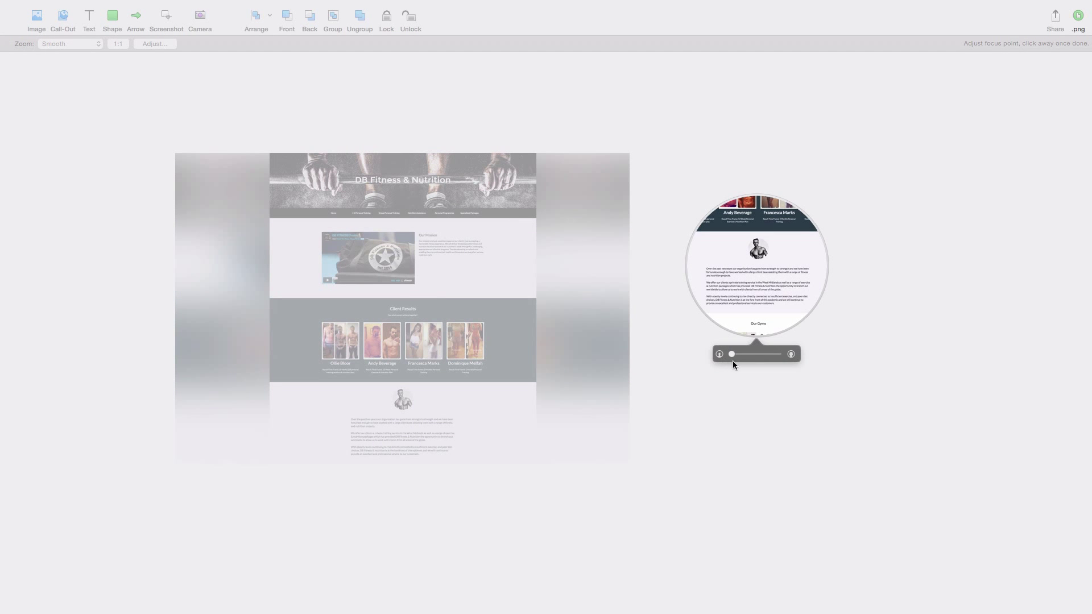
left_click_drag(732, 355, 756, 353)
left_click_drag(742, 242, 742, 275)
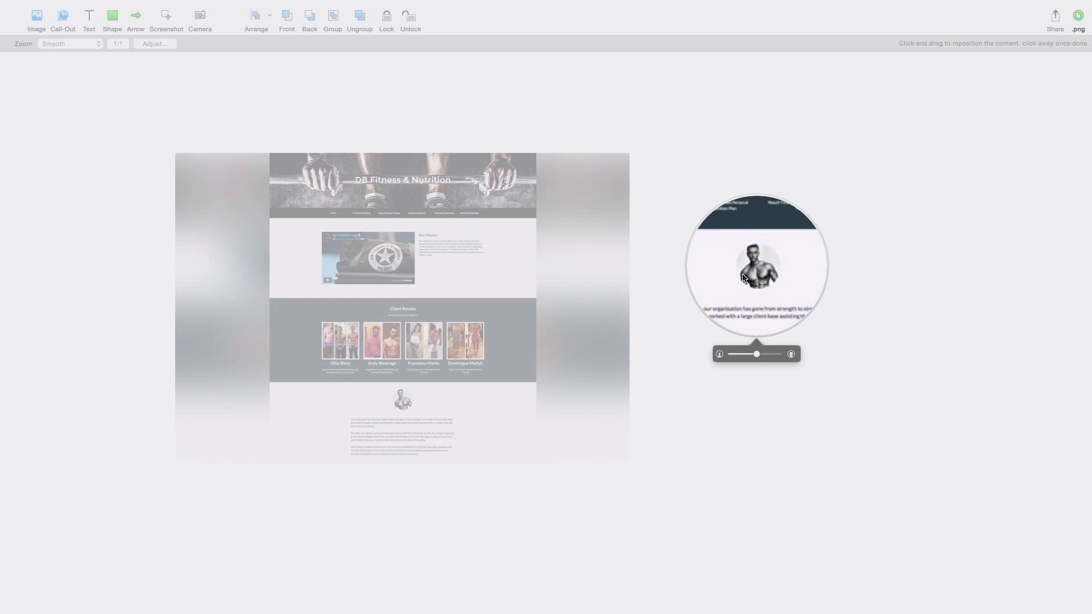
left_click(894, 375)
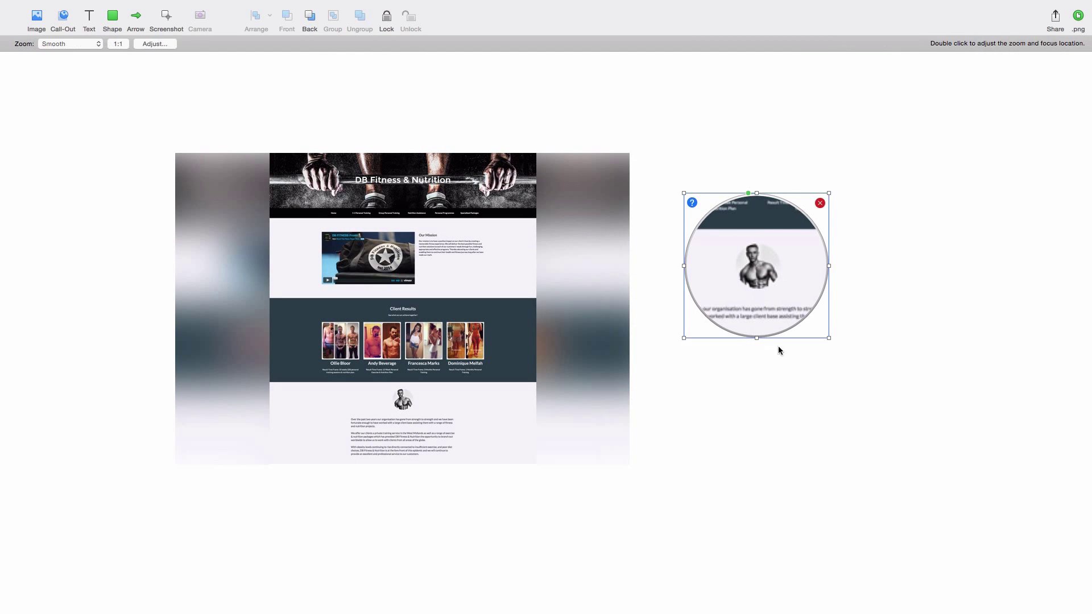
left_click(779, 350)
Step: Add an arrow running from the call-out's edge to the small round portrait in the website image
left_click(135, 17)
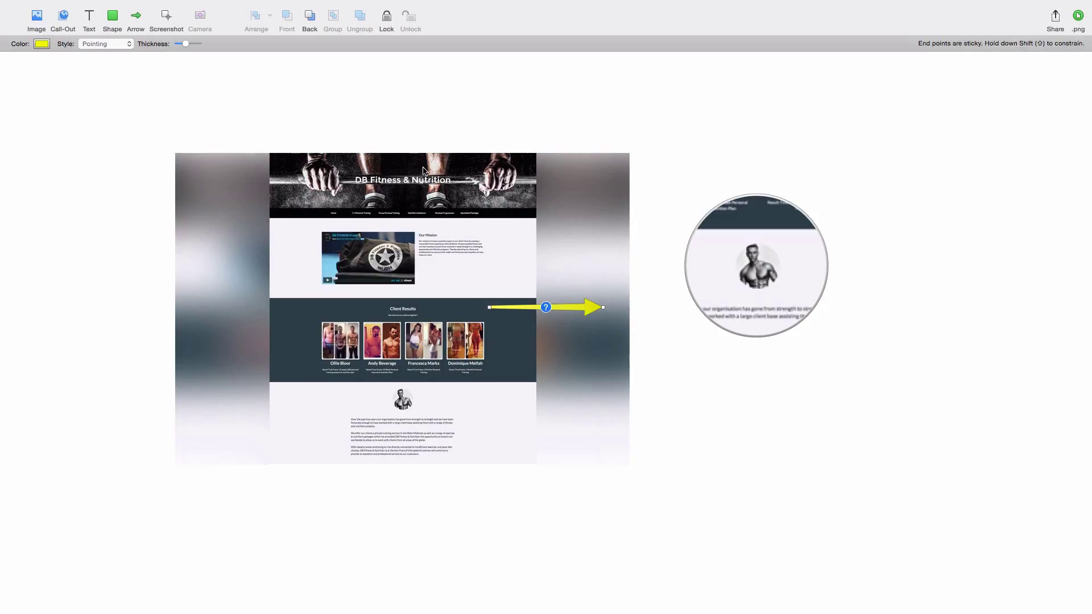
left_click_drag(588, 310, 424, 386)
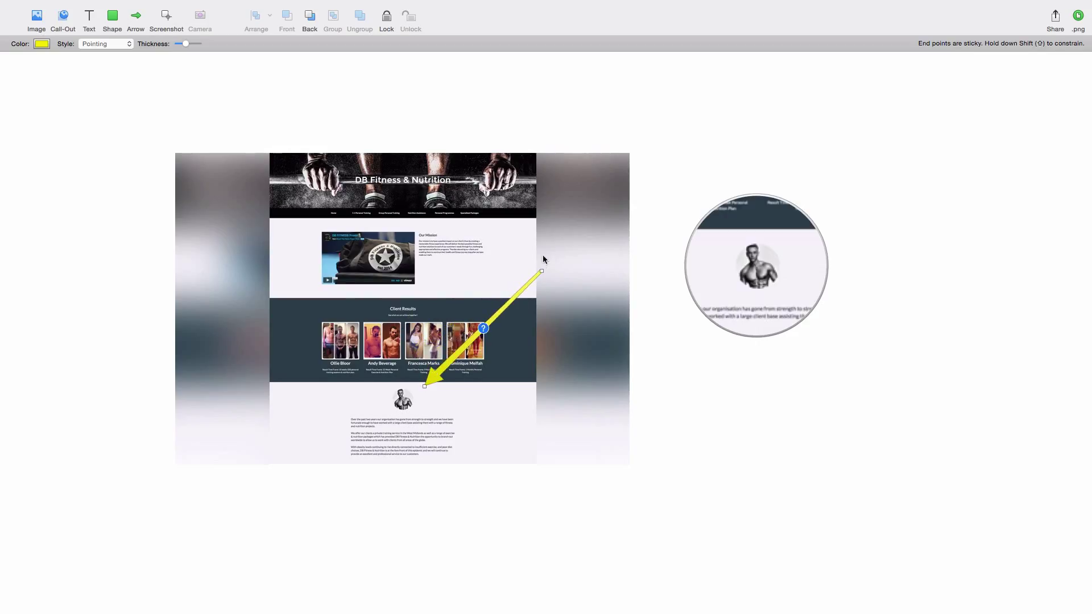
left_click_drag(540, 271, 686, 282)
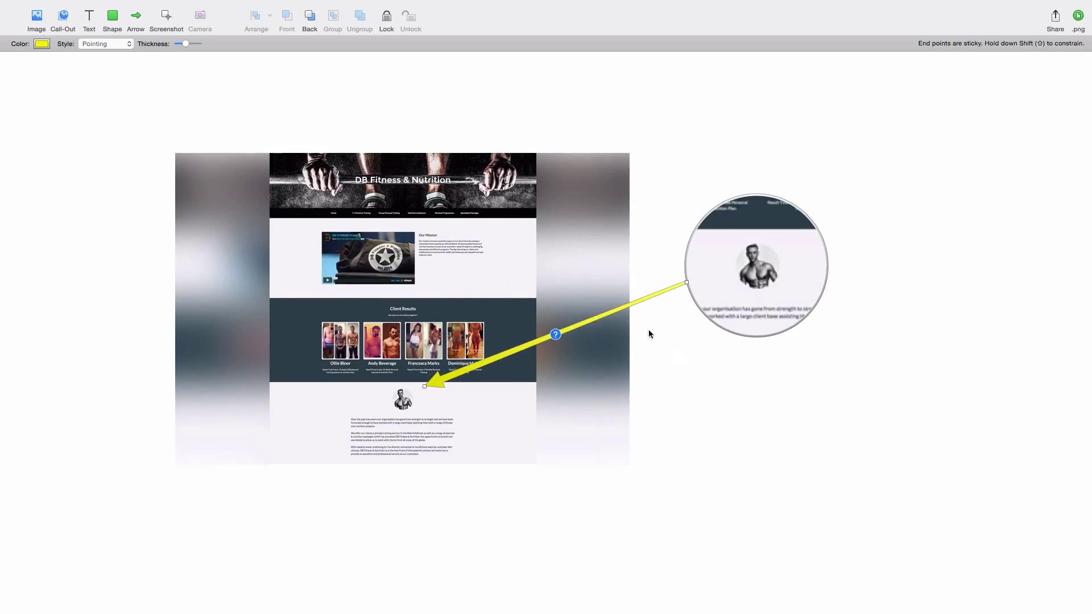
Step: Try other styles on the arrow, nudge its start point along the call-out's edge and return the style to Pointing
left_click(110, 51)
left_click(108, 47)
left_click(112, 45)
left_click(108, 35)
left_click(110, 36)
left_click_drag(687, 286, 688, 286)
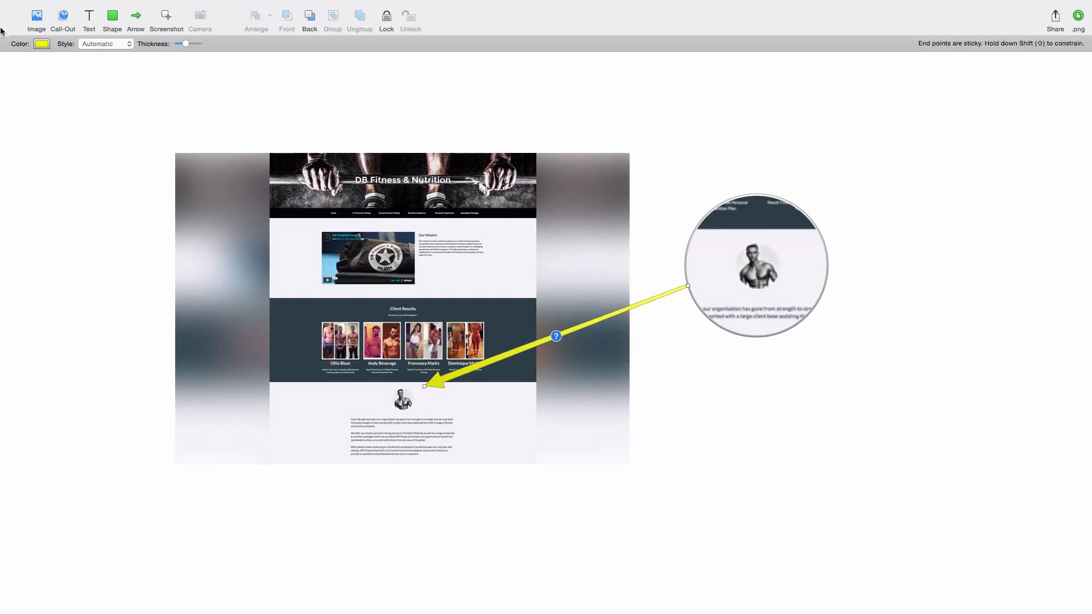
left_click(96, 46)
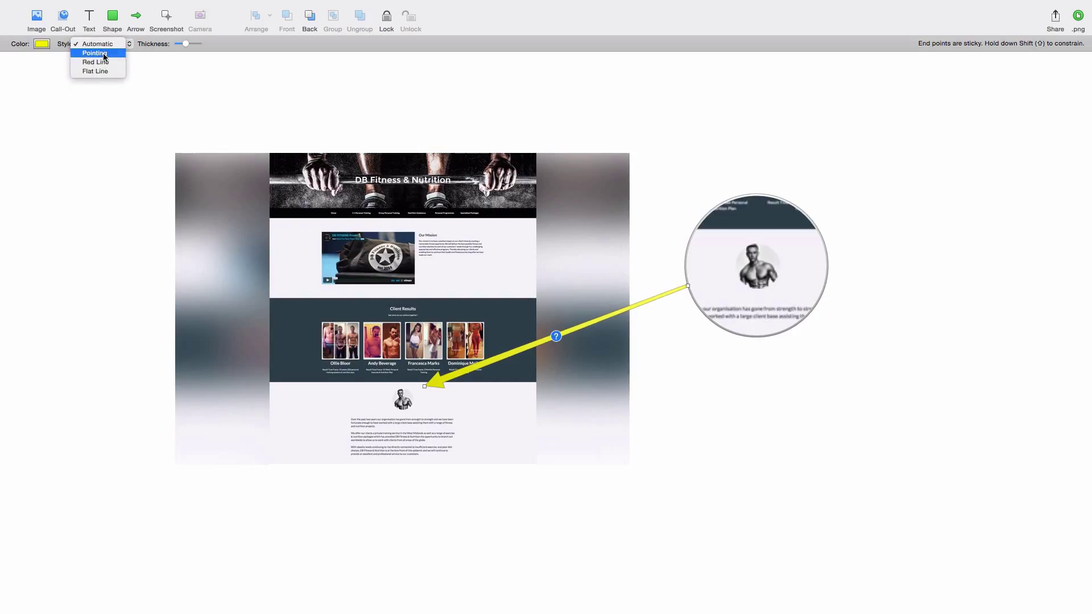
left_click(94, 53)
Step: Make the arrow slightly thinner and change its colour to light blue
mouse_move(188, 43)
left_mouse_down()
mouse_move(215, 46)
mouse_move(182, 45)
left_mouse_up()
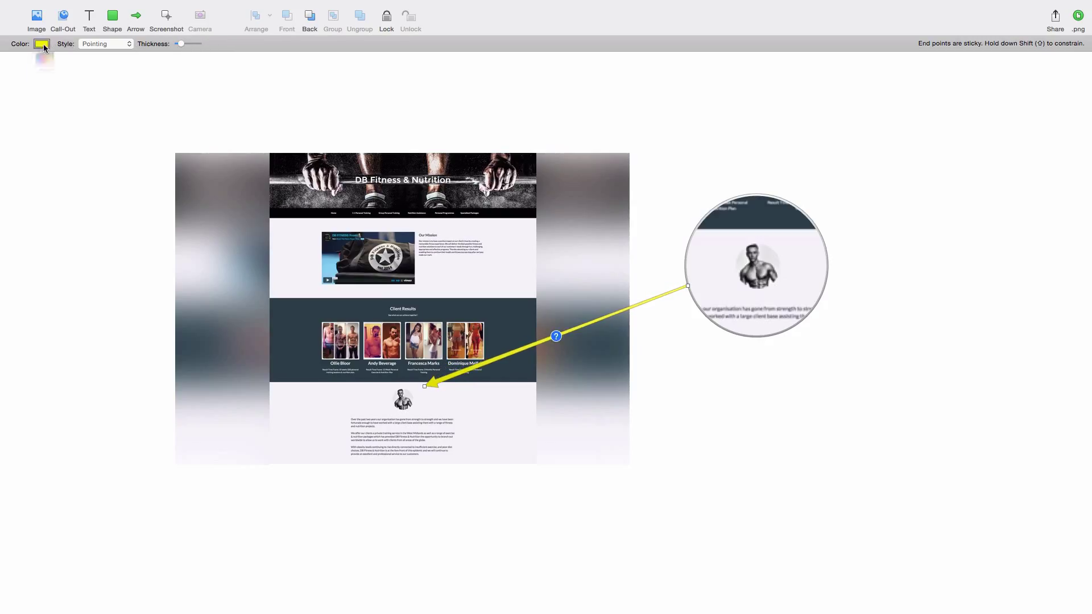
left_click(41, 44)
left_click(45, 107)
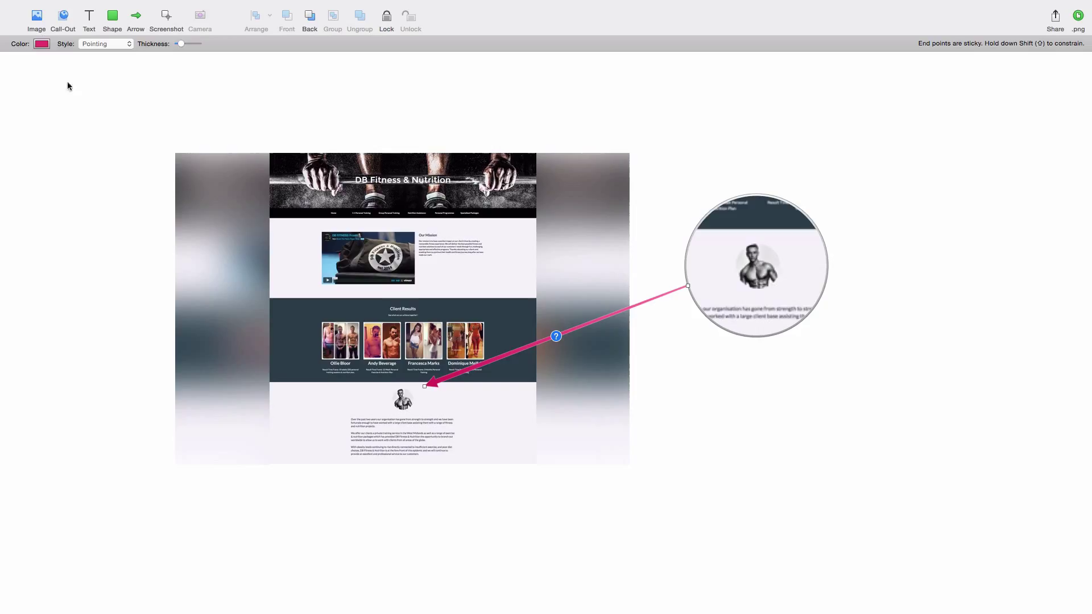
left_click(46, 47)
left_click(15, 122)
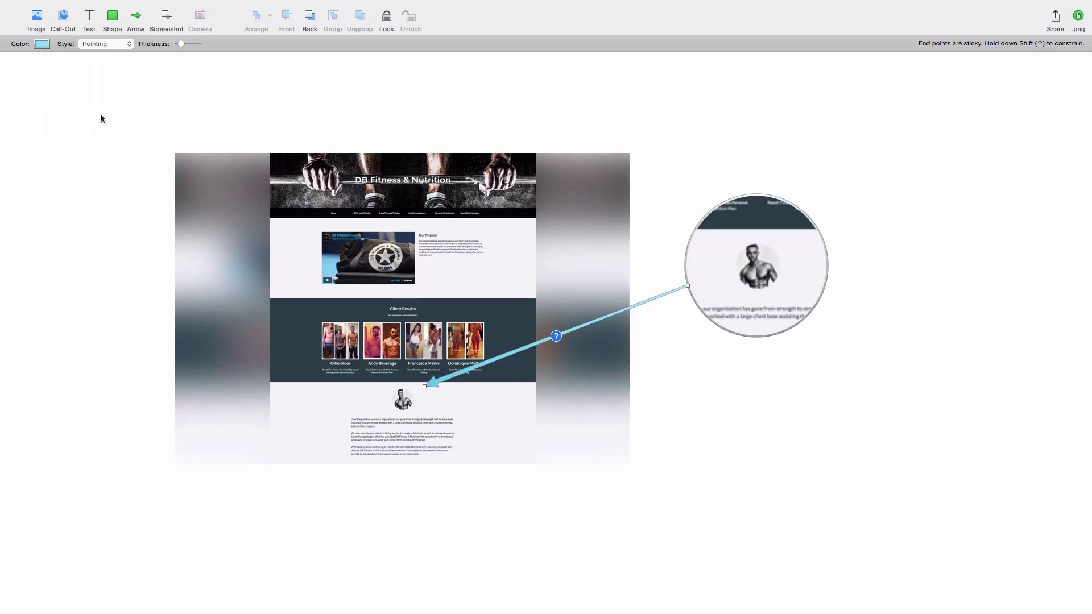
left_click(658, 301)
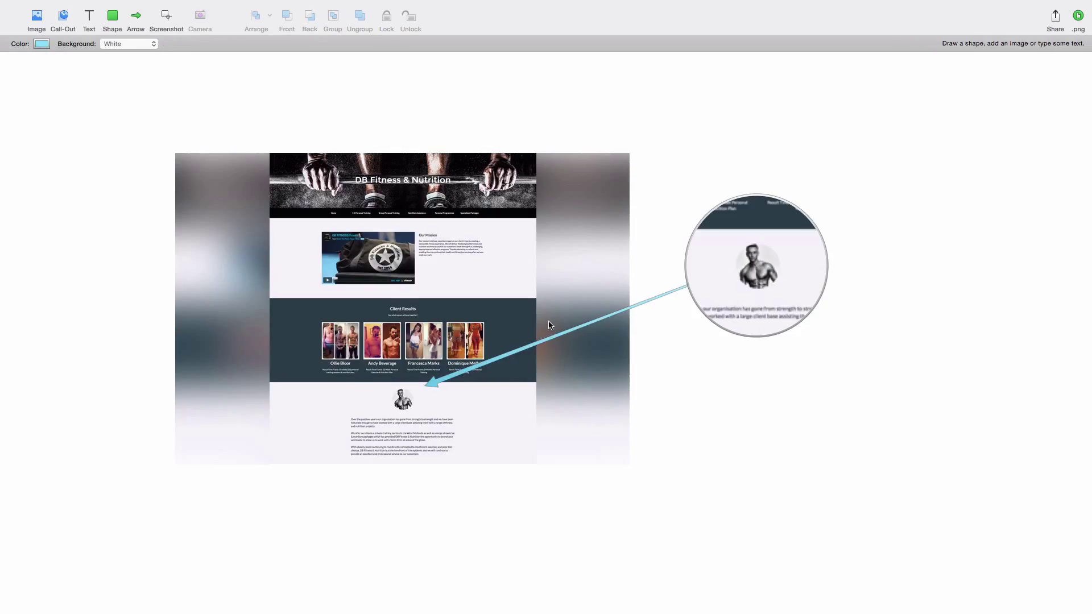
Step: Exit full-screen mode and move the document window toward the desktop's upper left
scroll(180, 66, "up", 1)
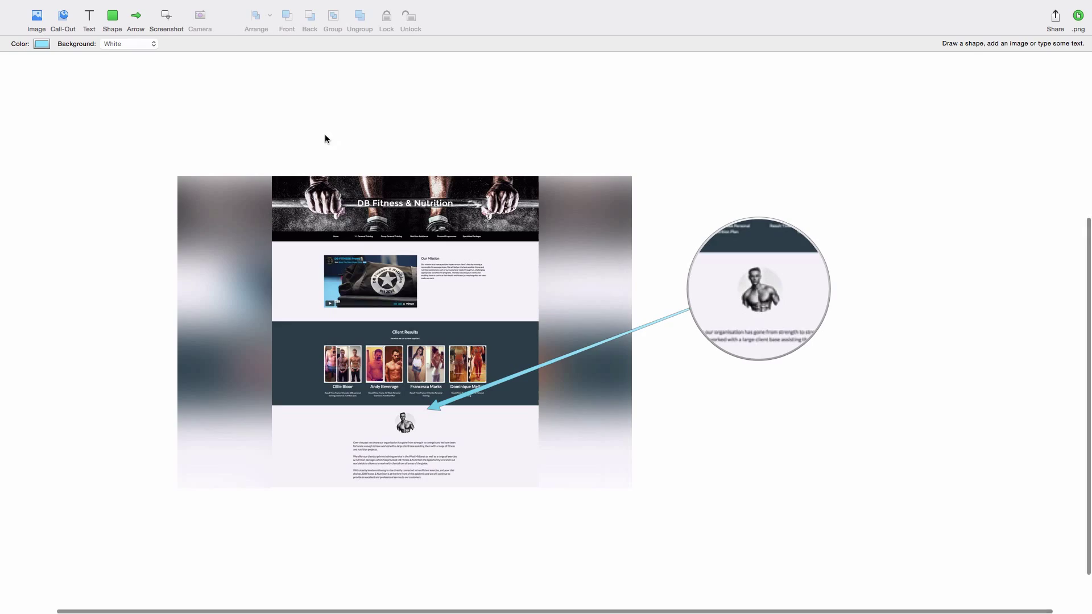
mouse_move(77, 5)
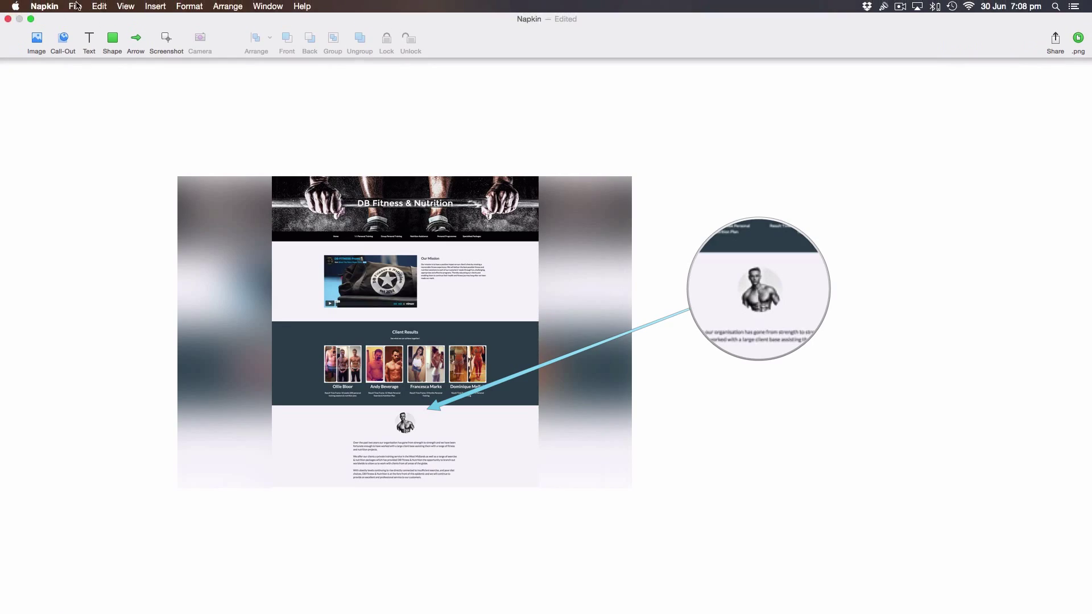
left_click(31, 20)
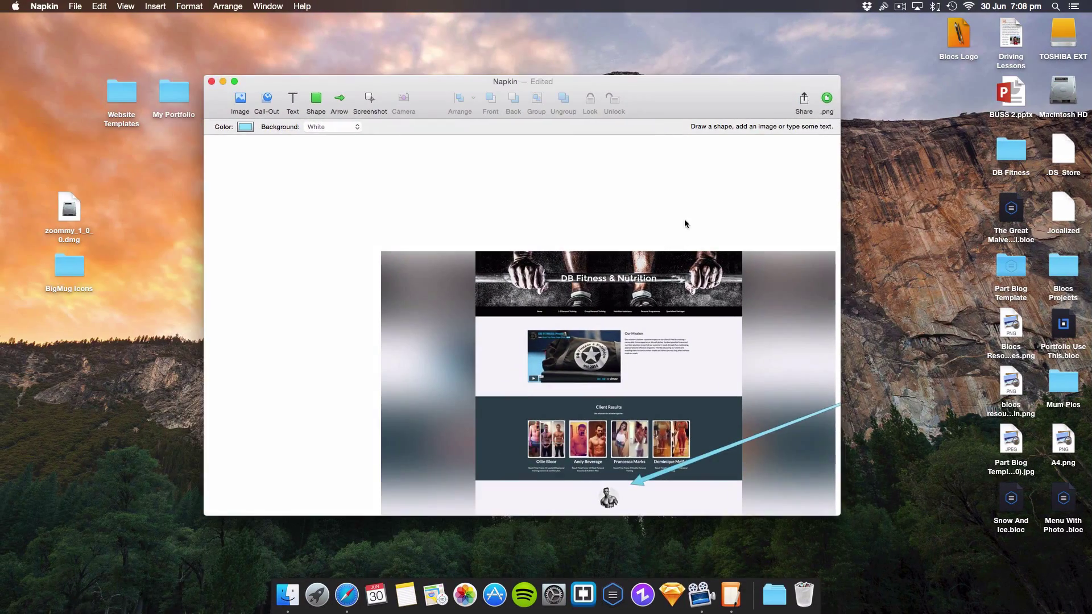
left_click_drag(667, 102, 551, 76)
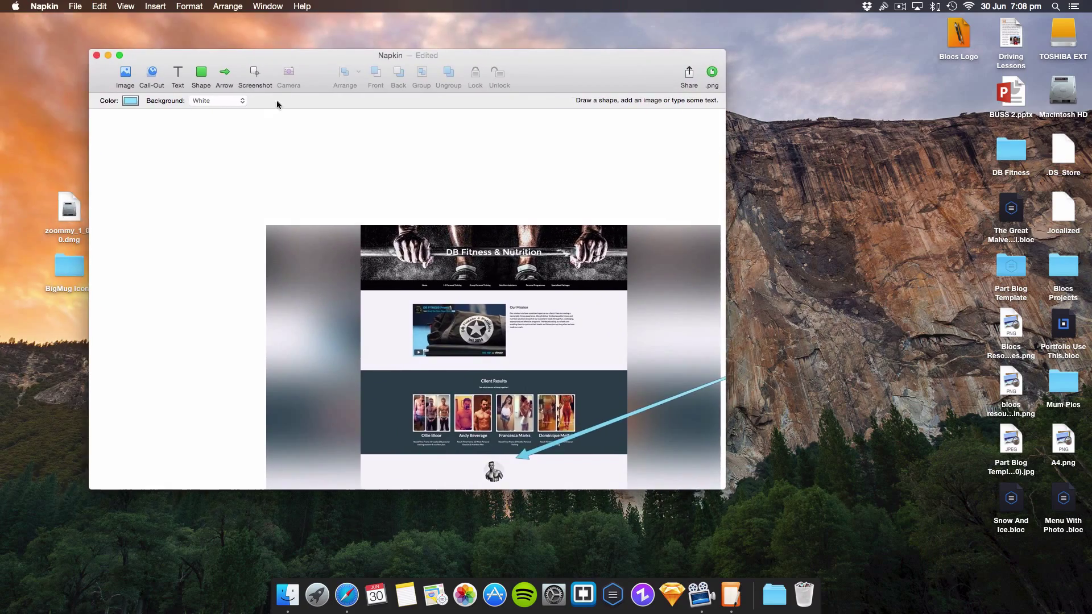
Step: Start a screenshot capture and cancel it without selecting an area or window
left_click(255, 72)
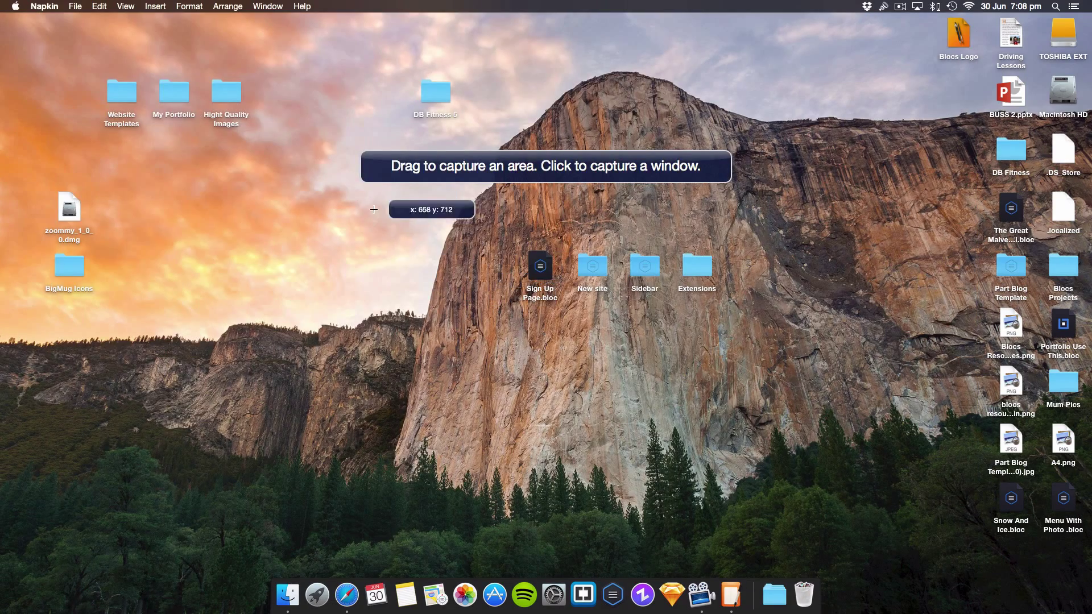
key("Escape")
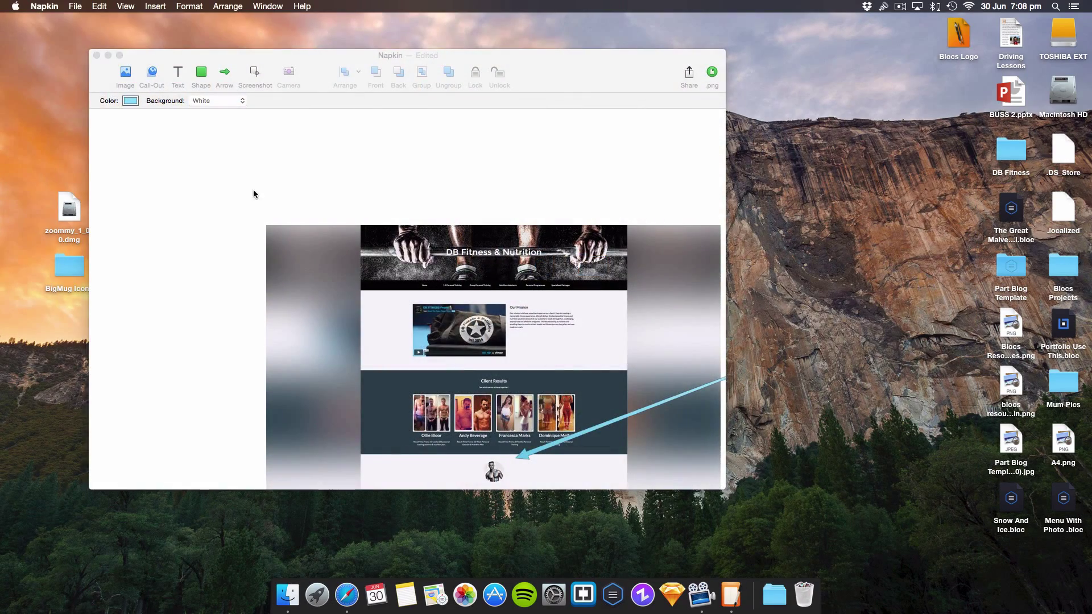
Step: Add a light blue square shape over the image's edge, make it slightly taller and round its corners
scroll(373, 241, "right", 10)
scroll(372, 241, "down", 3)
scroll(373, 241, "left", 6)
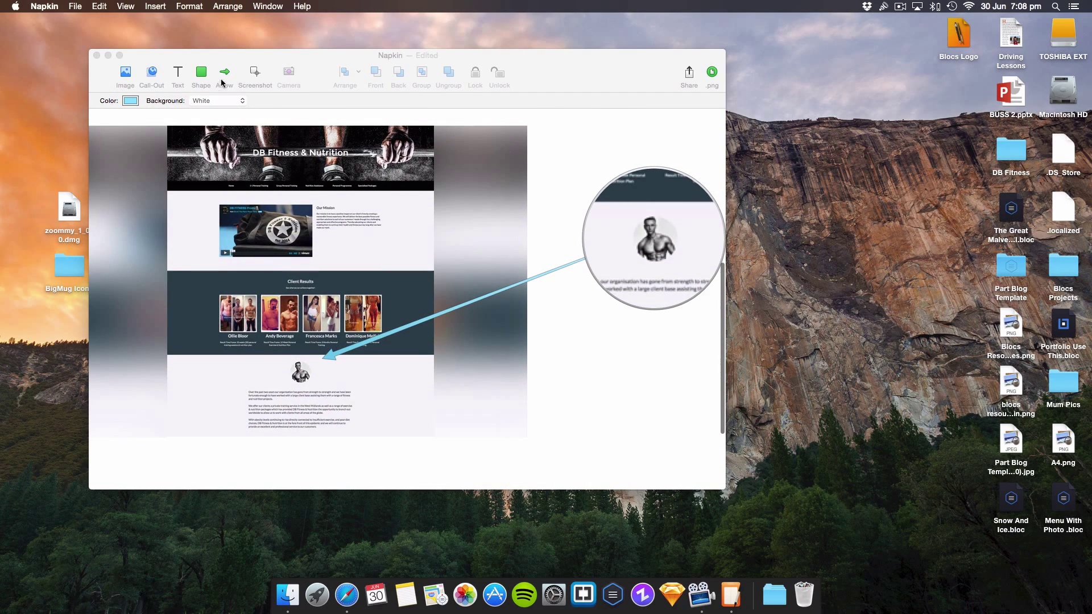
left_click(201, 73)
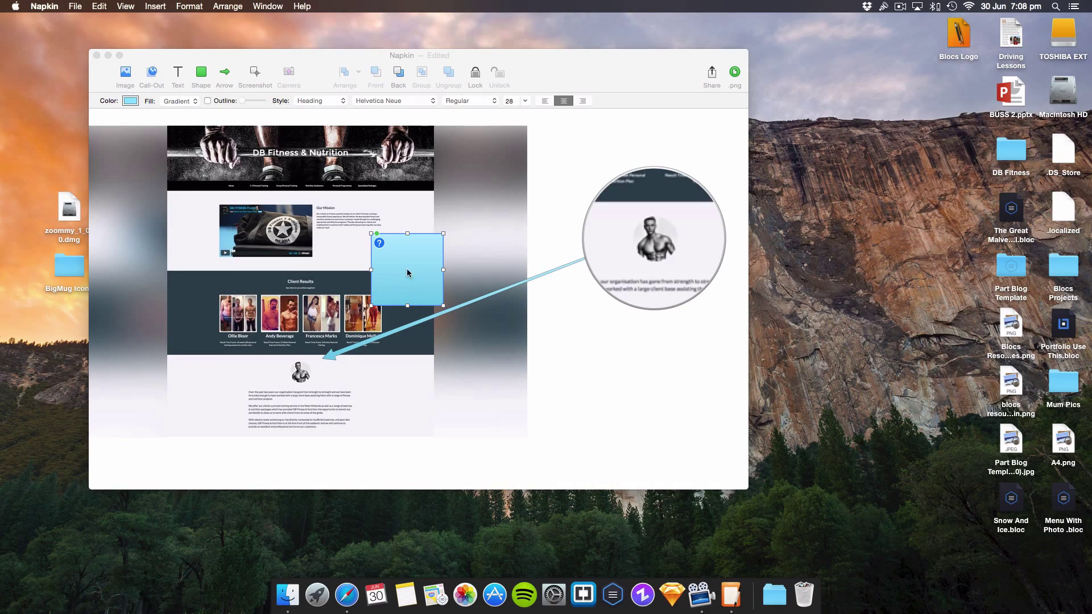
mouse_move(407, 306)
left_mouse_down()
mouse_move(407, 326)
mouse_move(408, 310)
left_mouse_up()
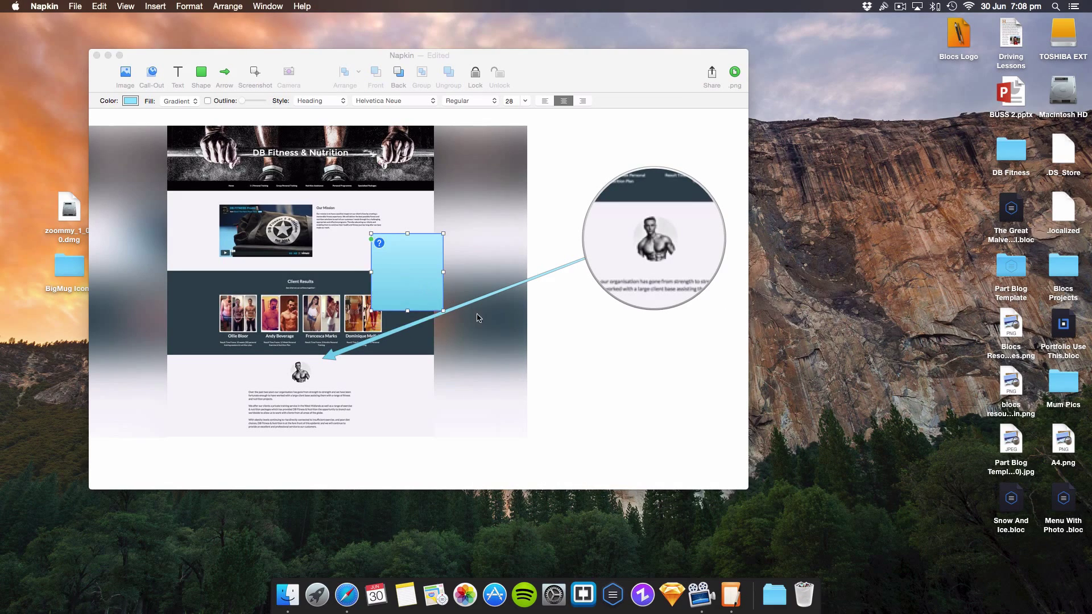
mouse_move(371, 239)
left_mouse_down()
mouse_move(374, 288)
mouse_move(374, 232)
mouse_move(374, 286)
mouse_move(372, 254)
left_mouse_up()
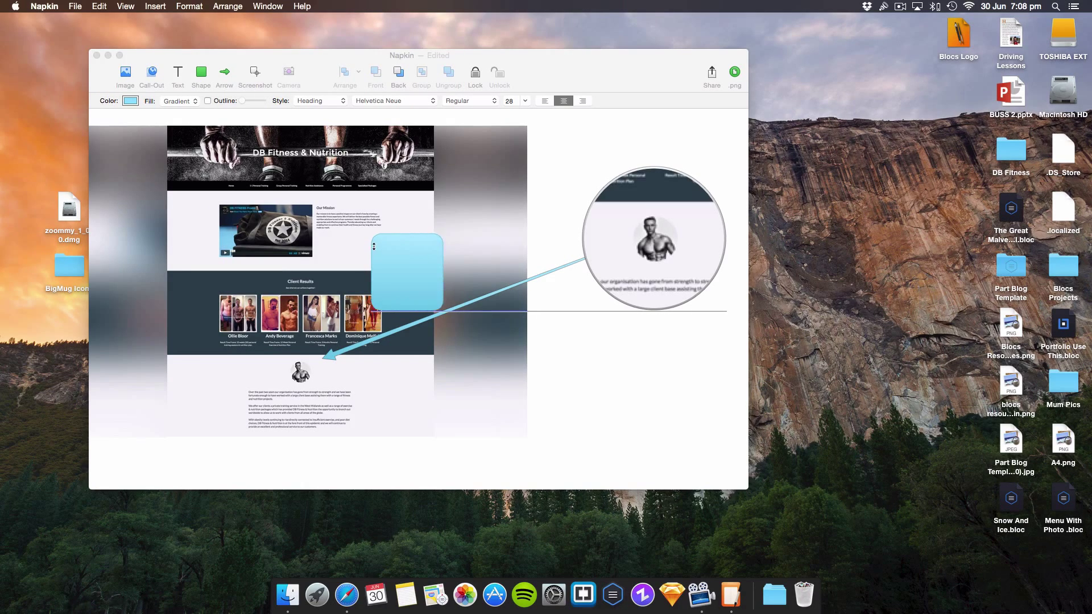
Step: Send the rounded blue shape to the back, behind the website image
right_click(405, 266)
left_click(436, 306)
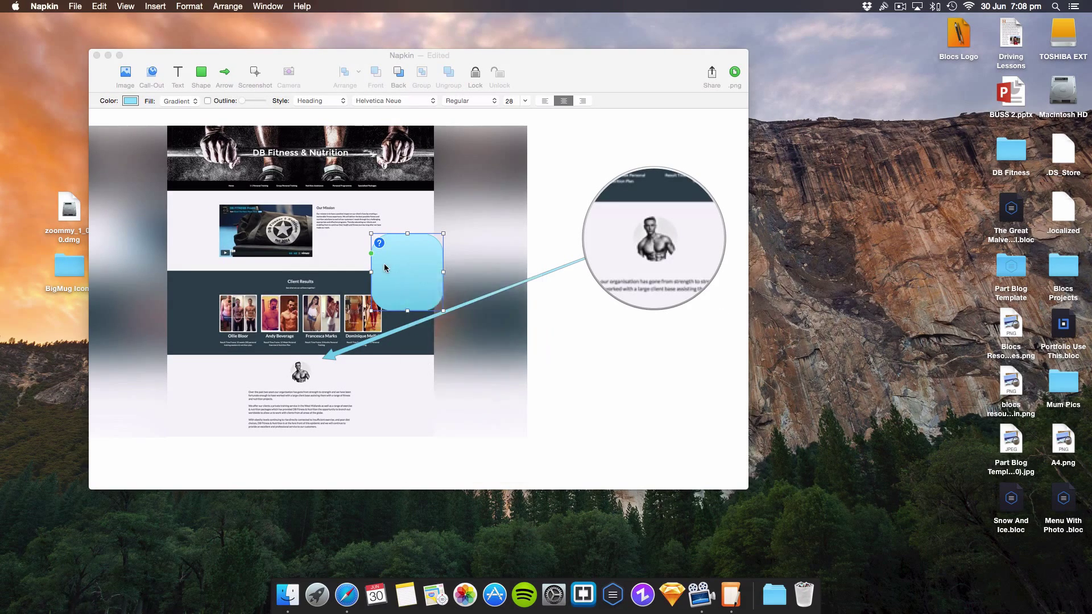
scroll(462, 280, "down", 1)
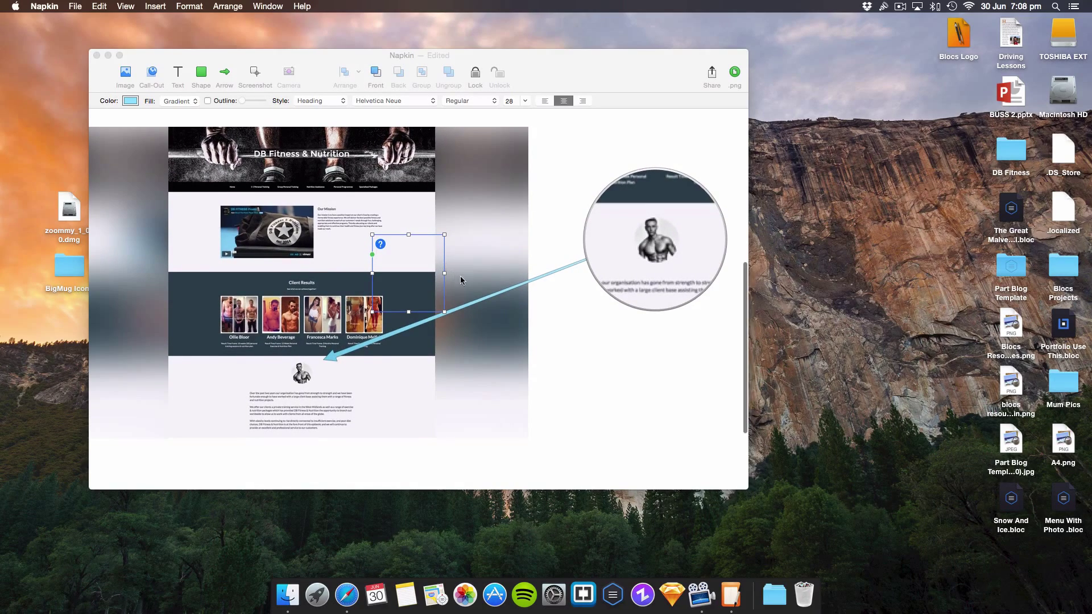
scroll(619, 393, "down", 1)
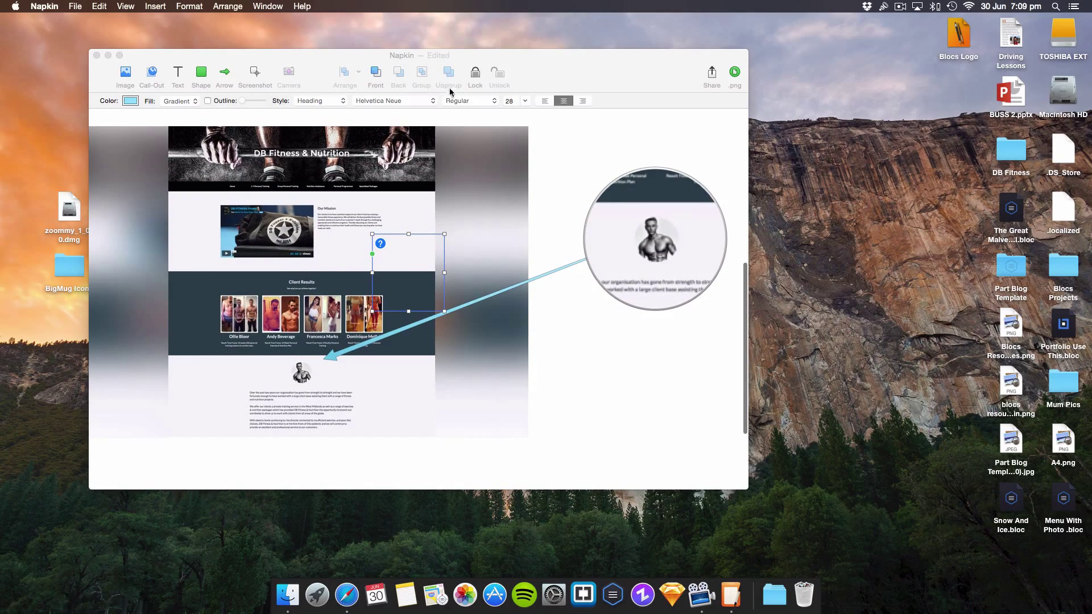
Step: Move the document window slightly, add an empty text box over the image and switch to full-screen mode
left_click_drag(317, 62, 364, 52)
left_click(226, 62)
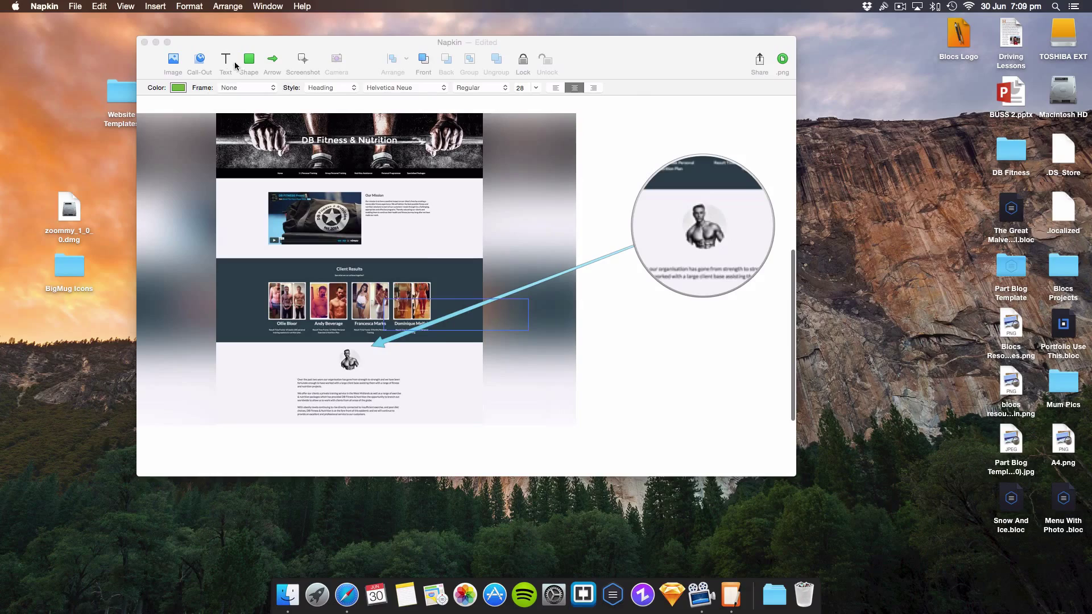
scroll(589, 251, "right", 2)
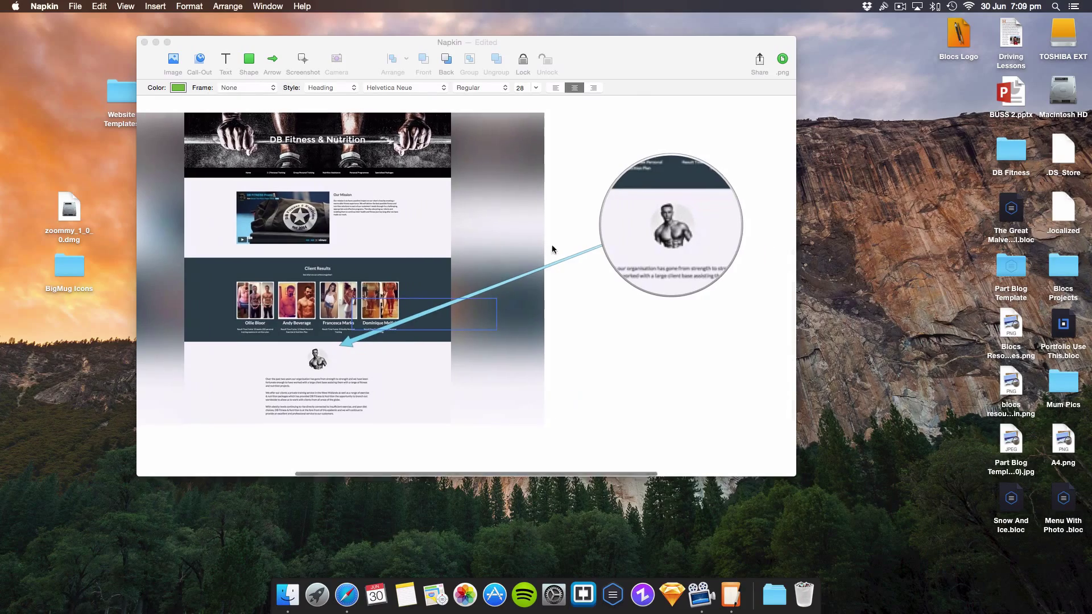
left_click(167, 42)
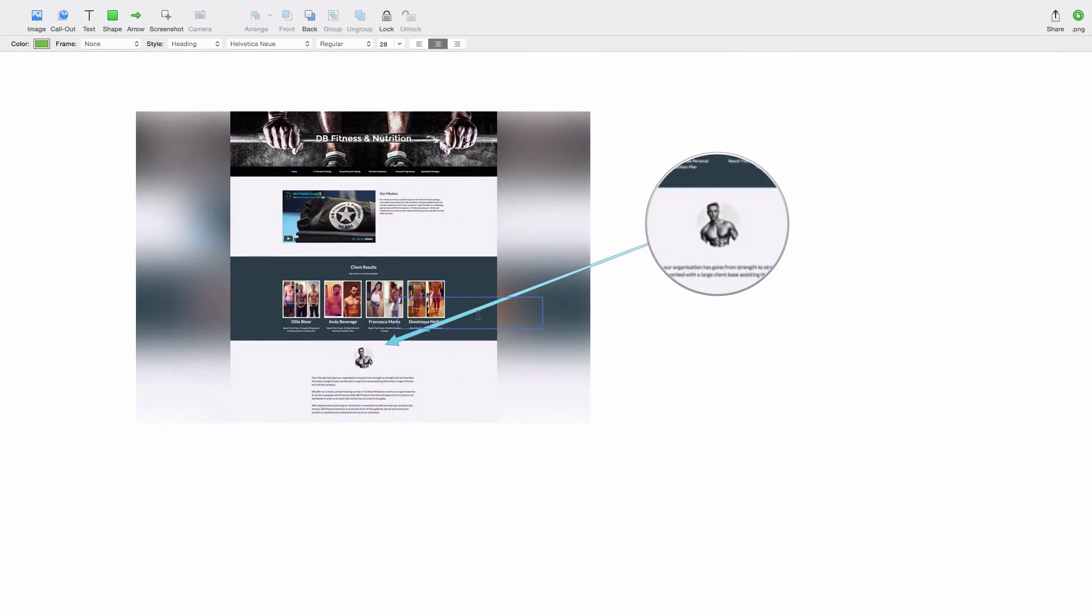
Step: Try the sample text "dfdf" in the new text box and erase it
type("dfdf")
key("XF86AudioMute")
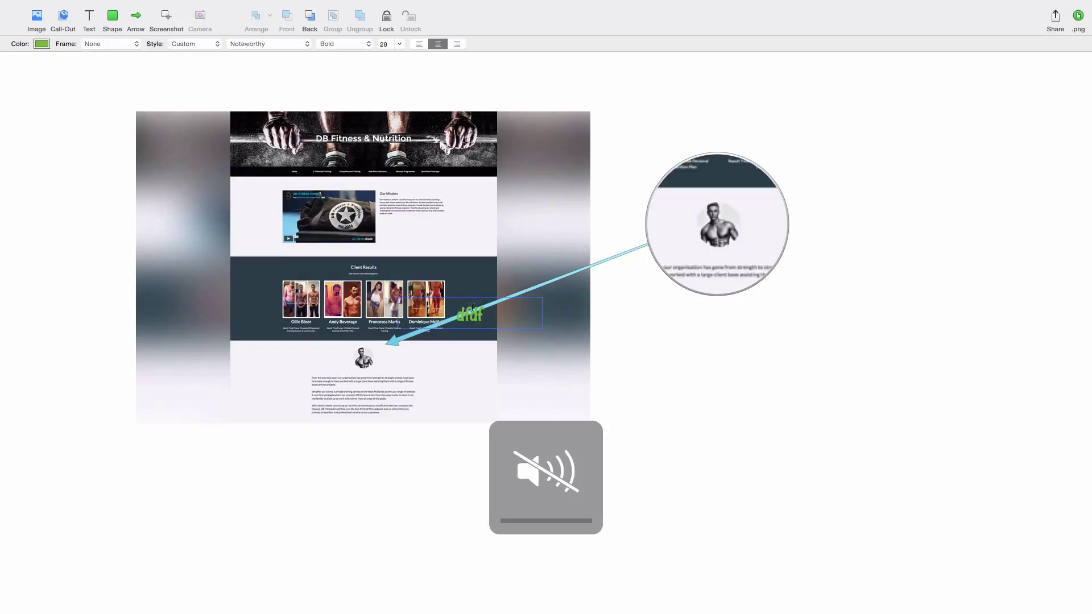
key("BackSpace")
key("BackSpace")
key("BackSpace")
key("BackSpace")
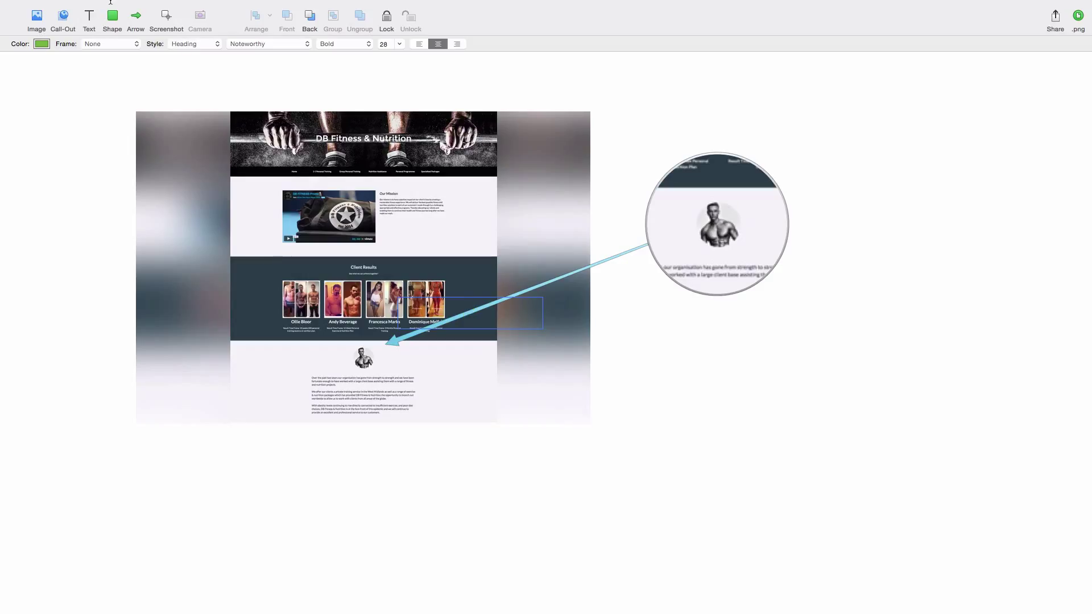
left_click(95, 5)
left_click(687, 340)
key("ctrl+Left")
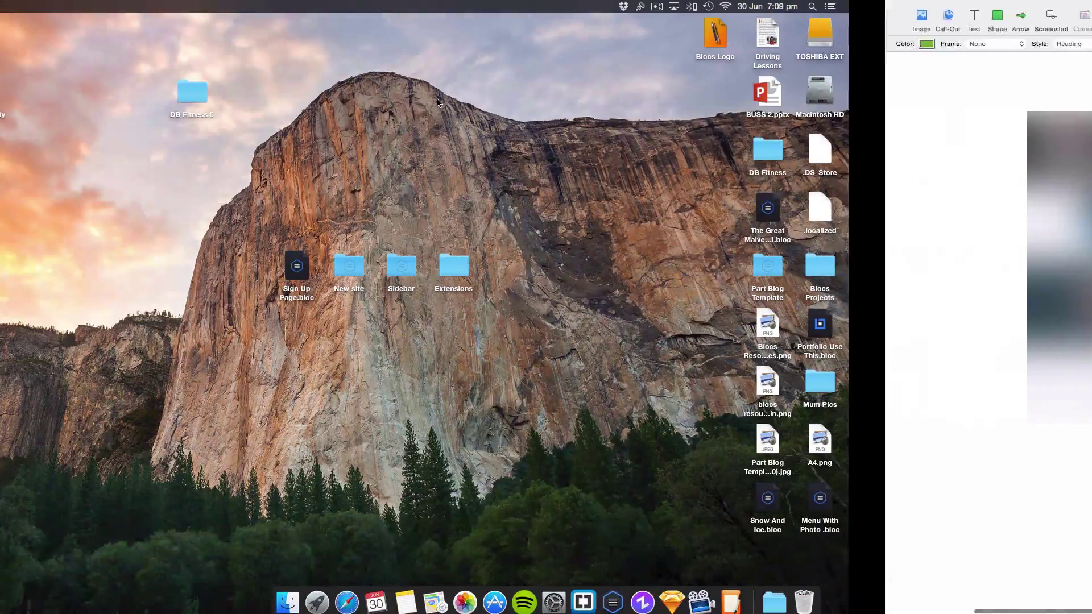
key("ctrl+Right")
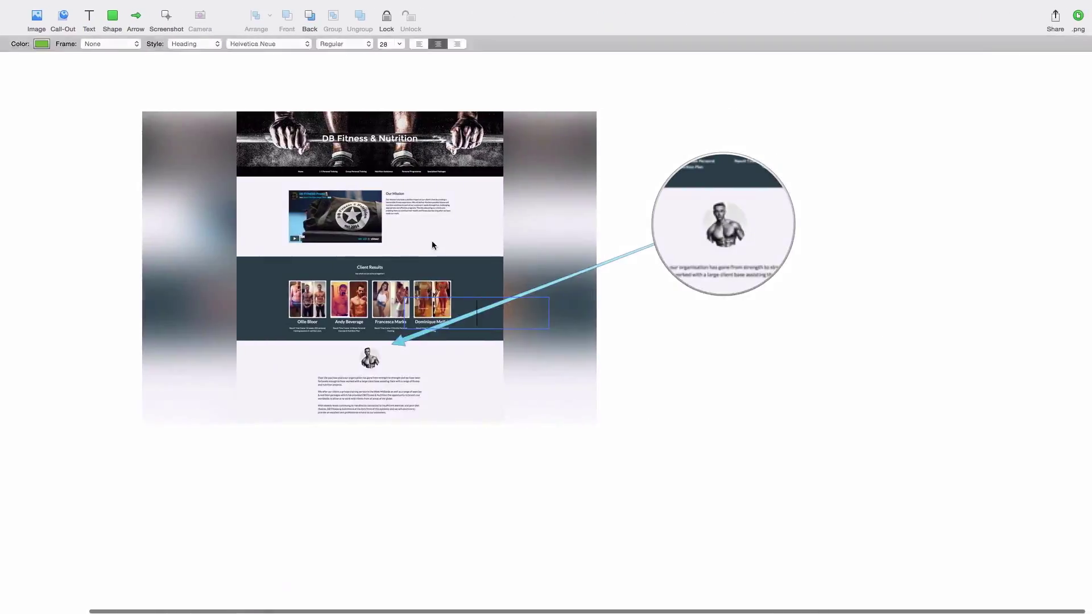
Step: Move the website image away from the blue shape and place the shape below the call-out
mouse_move(432, 241)
left_mouse_down()
mouse_move(534, 325)
mouse_move(304, 233)
mouse_move(312, 260)
left_mouse_up()
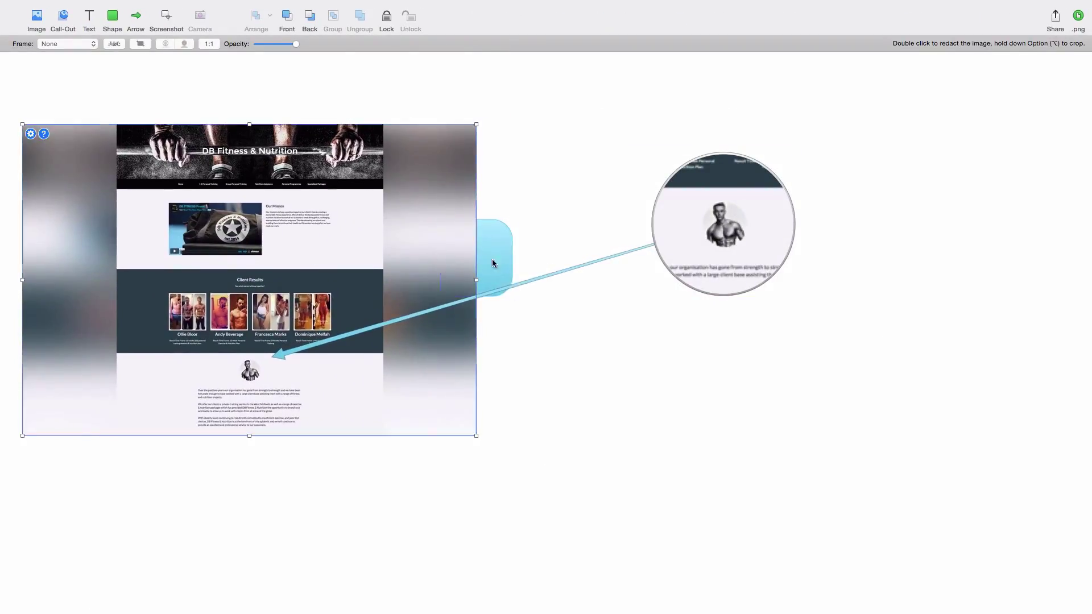
left_click_drag(492, 258, 713, 395)
left_click_drag(354, 221, 315, 97)
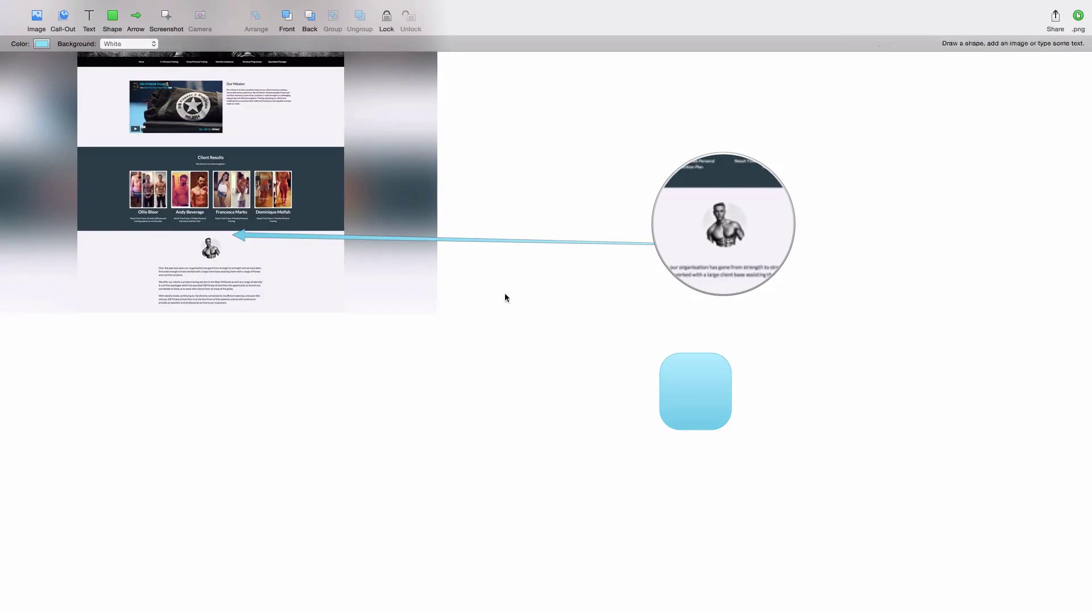
left_click_drag(505, 295, 524, 357)
left_click(483, 365)
left_click(517, 348)
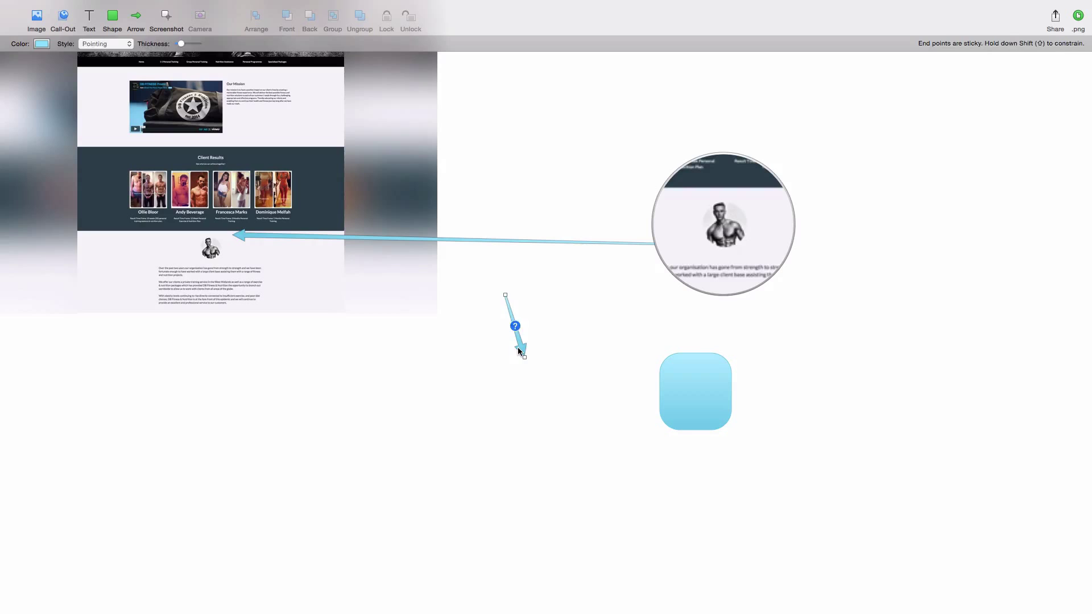
key("BackSpace")
Step: Bring the website image back down fully into view and move the call-out so its top aligns with the image's top
left_click(370, 145)
left_click_drag(370, 145, 399, 238)
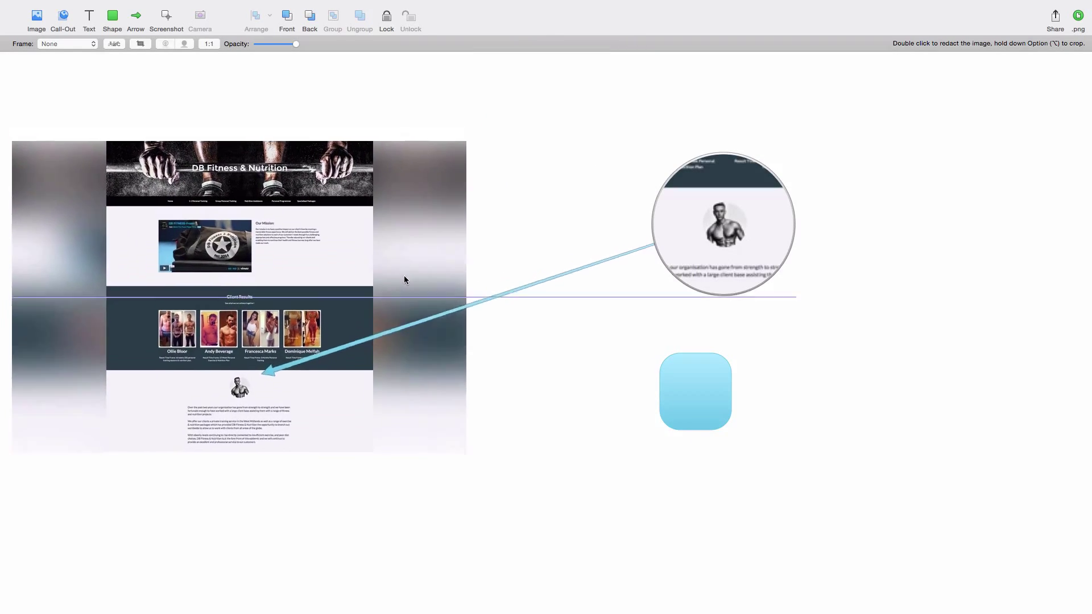
left_click_drag(403, 280, 459, 234)
left_click_drag(740, 243, 718, 177)
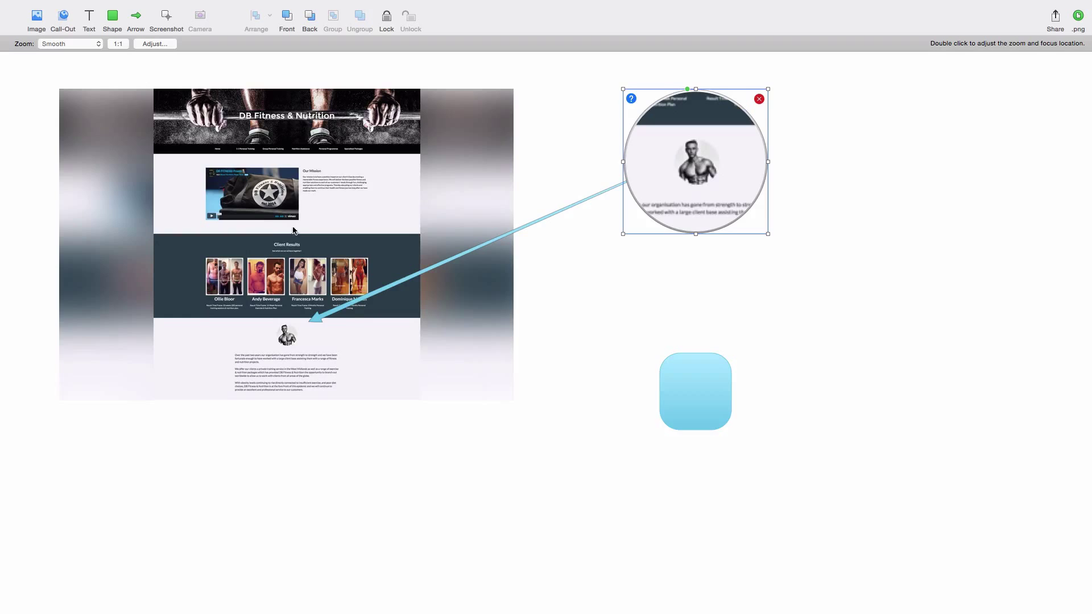
scroll(301, 193, "up", 1)
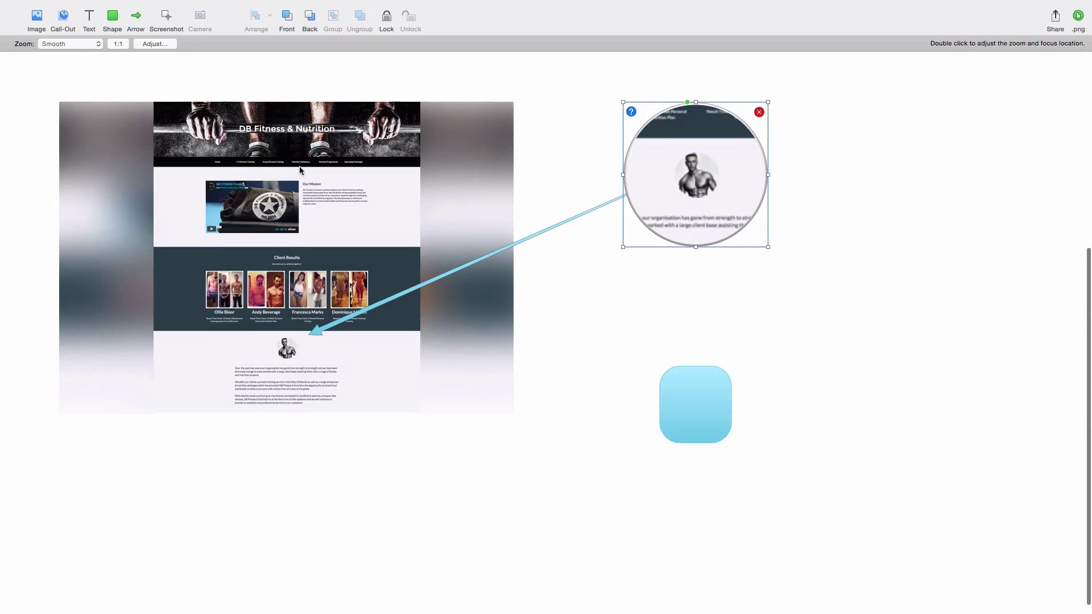
mouse_move(302, 168)
left_mouse_down()
mouse_move(357, 236)
mouse_move(308, 169)
left_mouse_up()
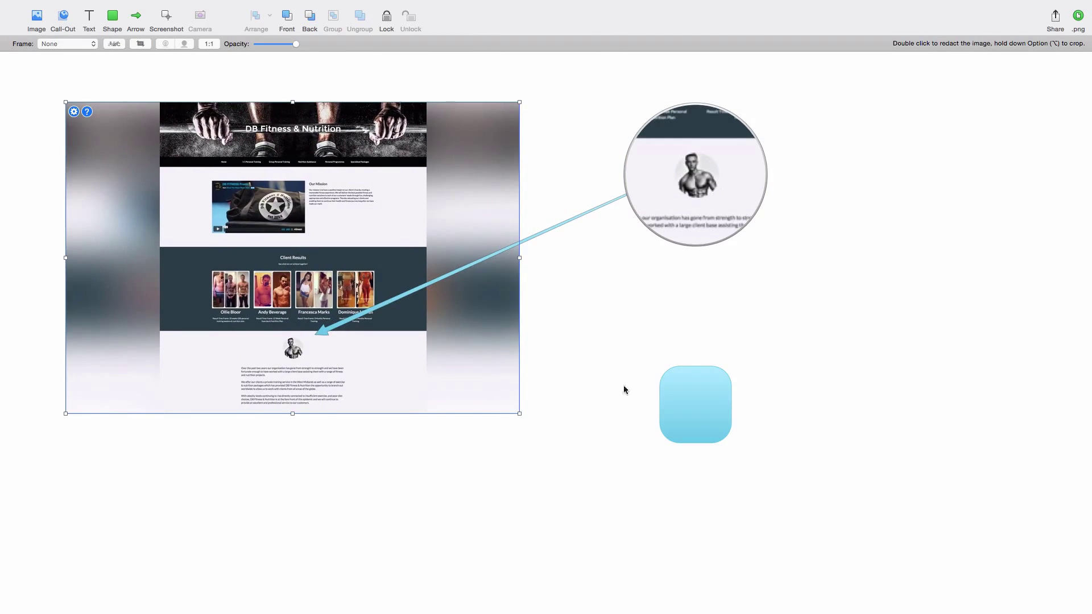
Step: Draw an arrow from the blue shape to the navigation bar in the website image
mouse_move(656, 407)
left_mouse_down()
mouse_move(474, 308)
mouse_move(397, 232)
mouse_move(295, 168)
left_mouse_up()
left_click(589, 432)
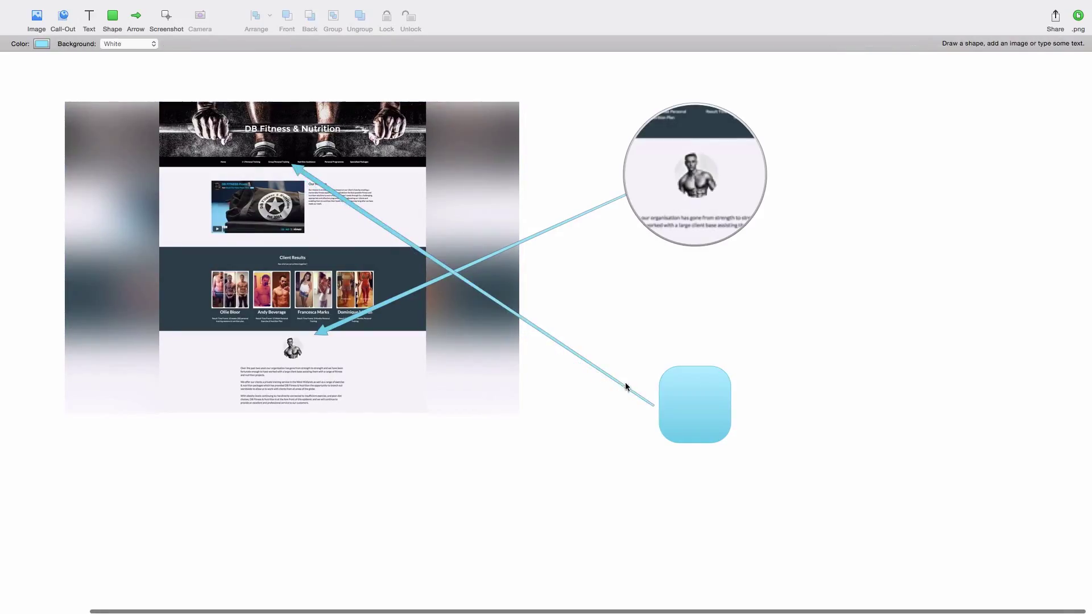
left_click_drag(586, 369, 579, 412)
left_click_drag(514, 420, 587, 363)
key("Delete")
left_click(577, 393)
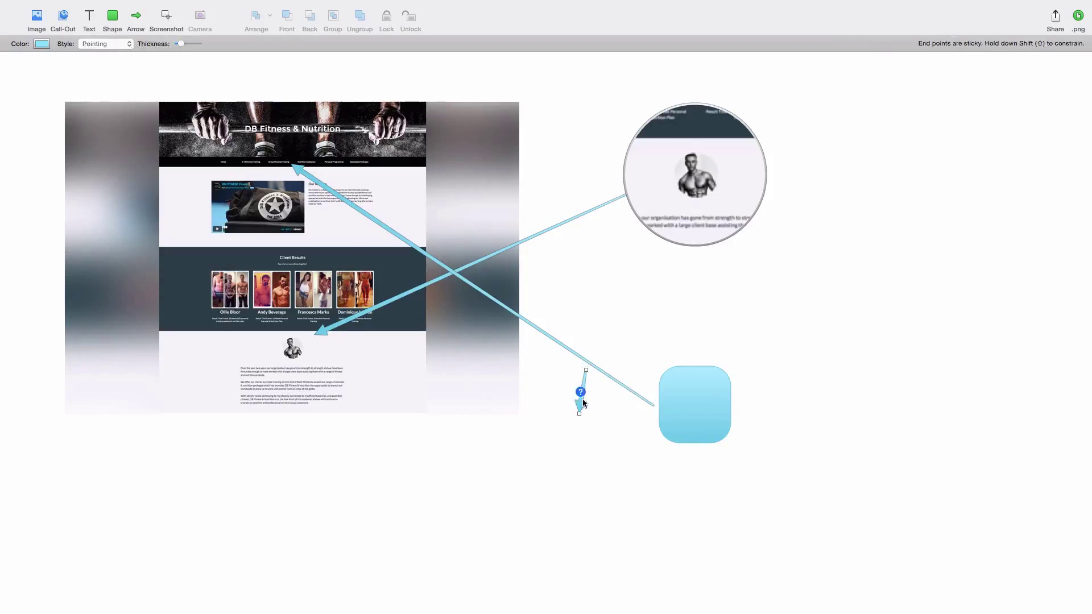
key("Delete")
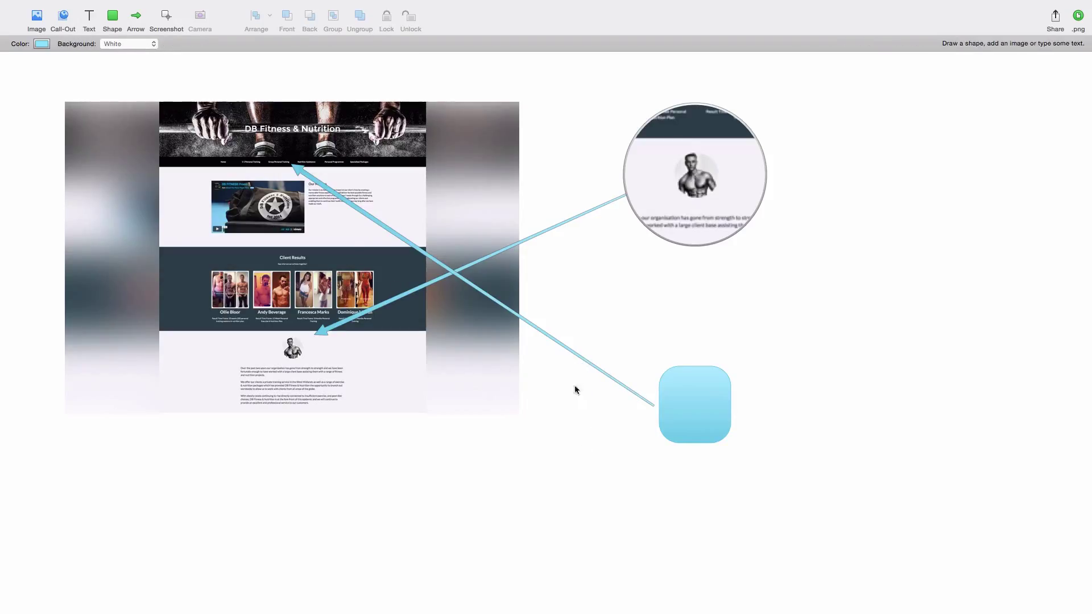
Step: Try the Red Line and Automatic styles on the arrow from the blue shape and return it to Pointing
left_click(571, 350)
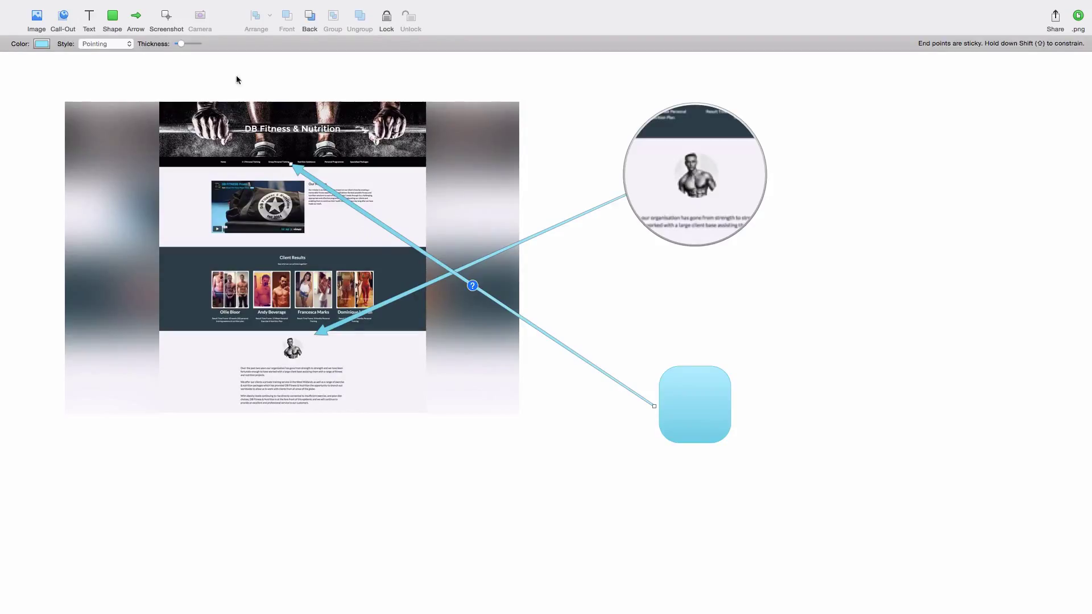
left_click(98, 47)
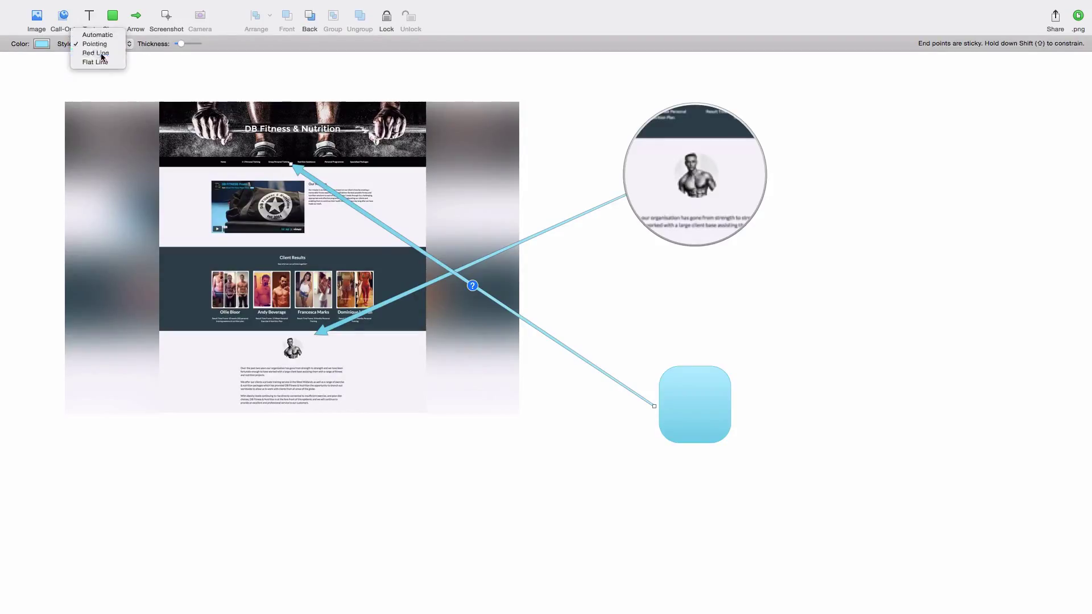
left_click(102, 58)
left_click(113, 41)
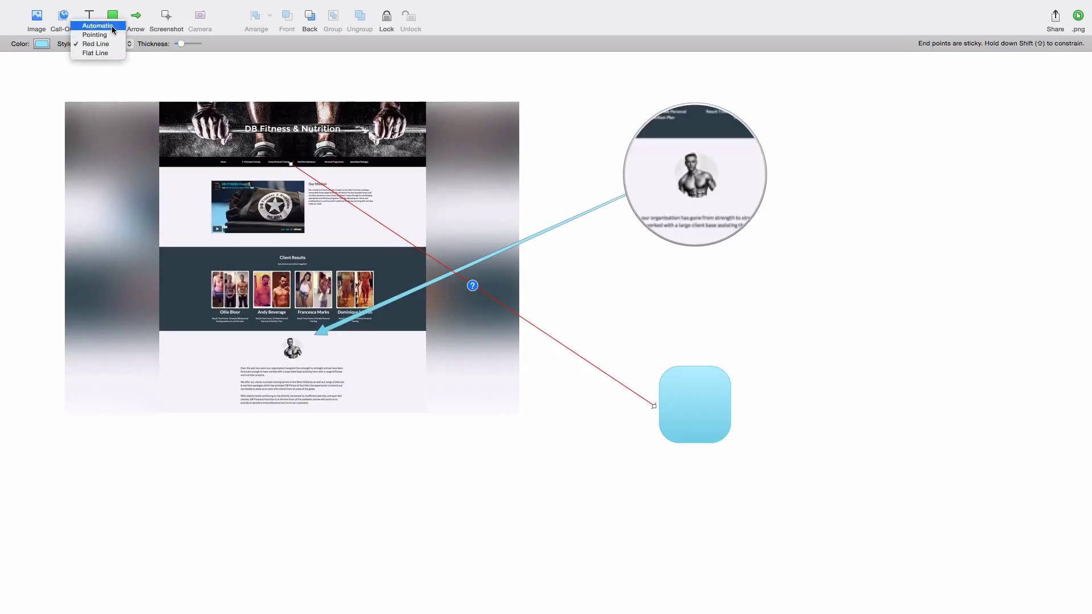
left_click(112, 32)
left_click(113, 43)
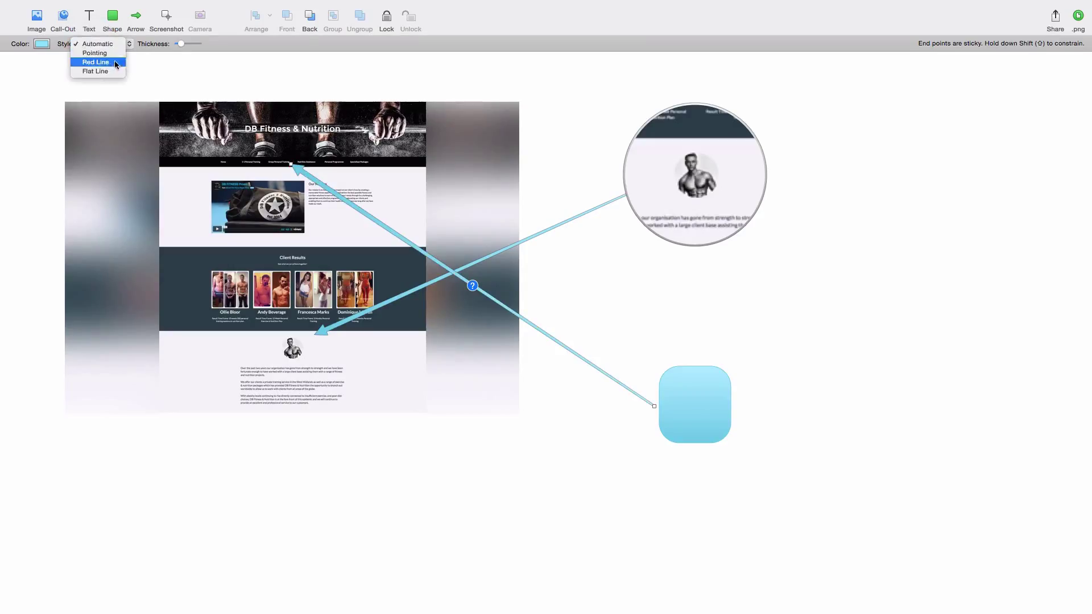
left_click(111, 51)
left_click(893, 356)
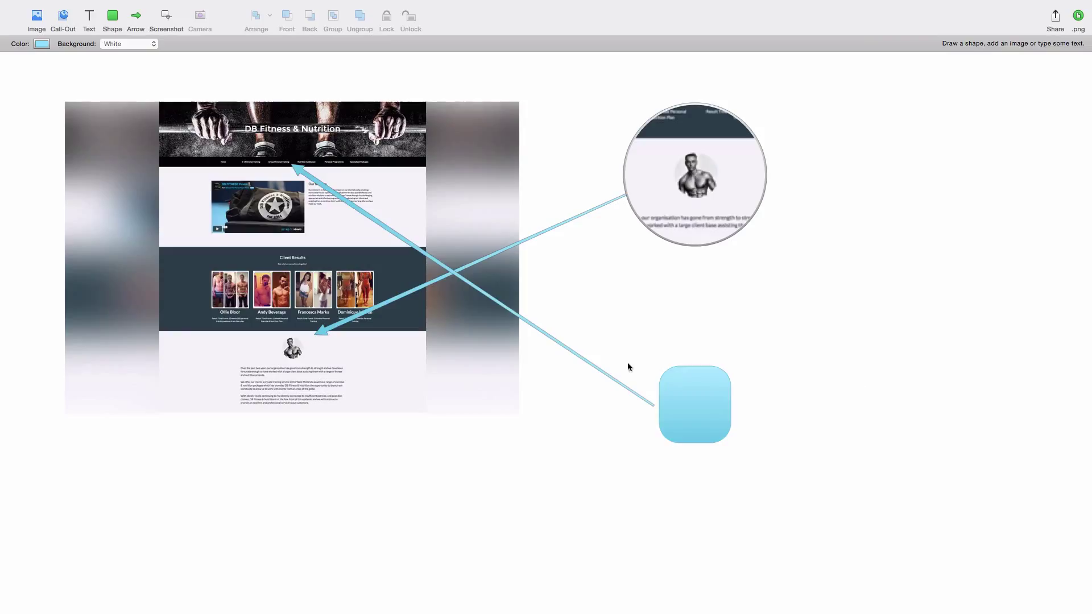
Step: Add a text box reading "Text" and place it centred on the blue shape
left_click(91, 23)
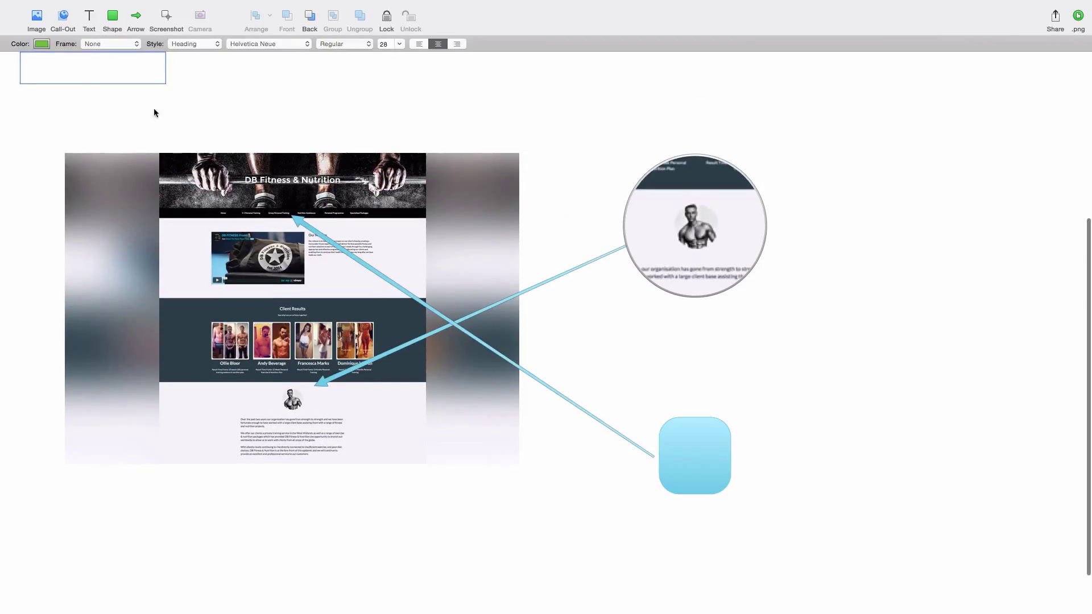
type("Textt")
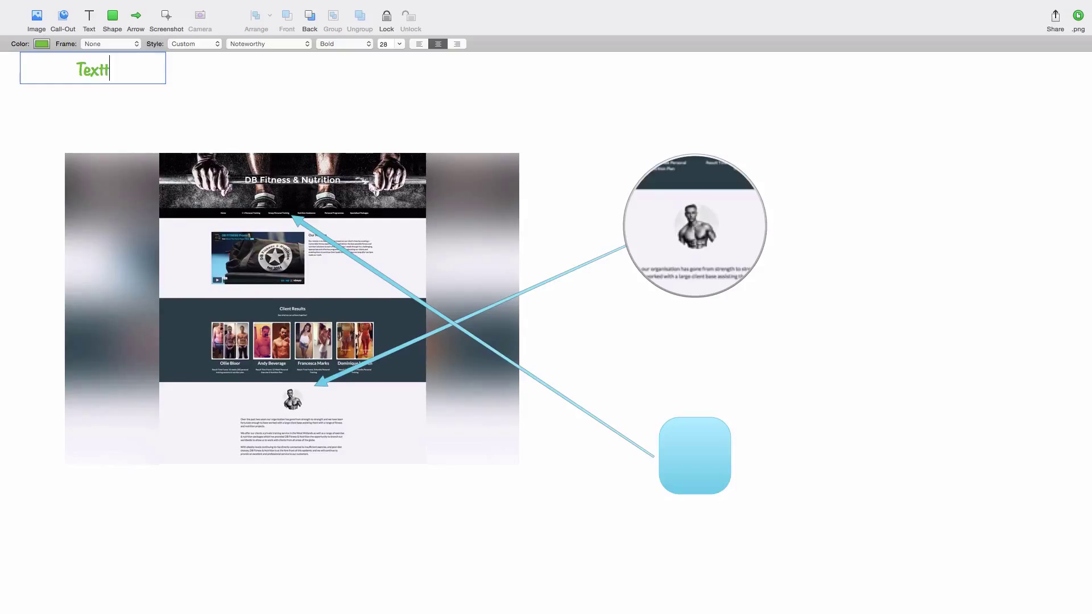
key("BackSpace")
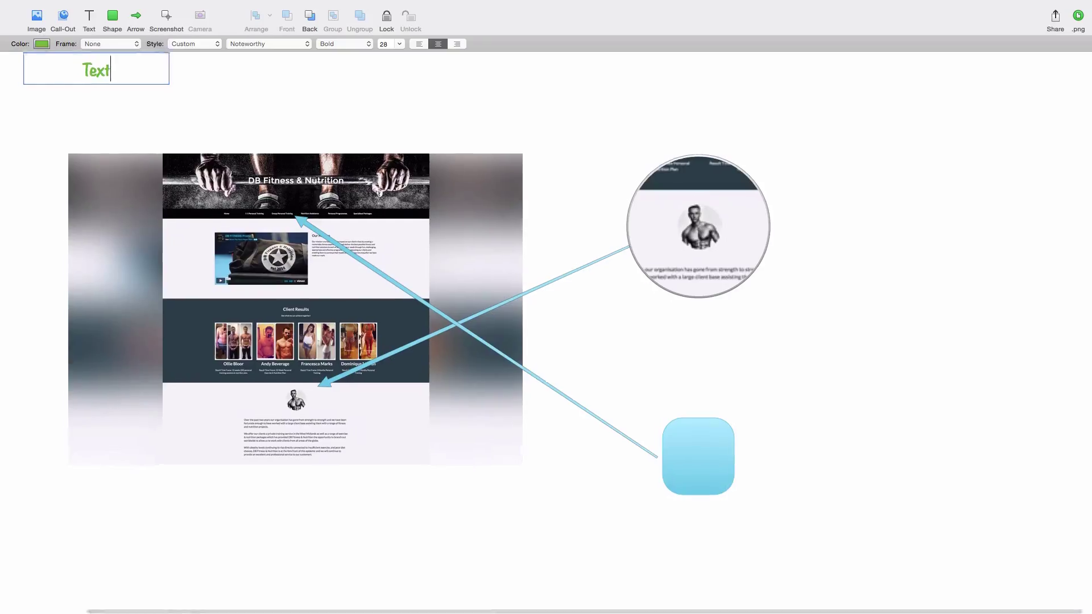
left_click(102, 86)
left_click_drag(110, 98, 691, 468)
left_click(752, 487)
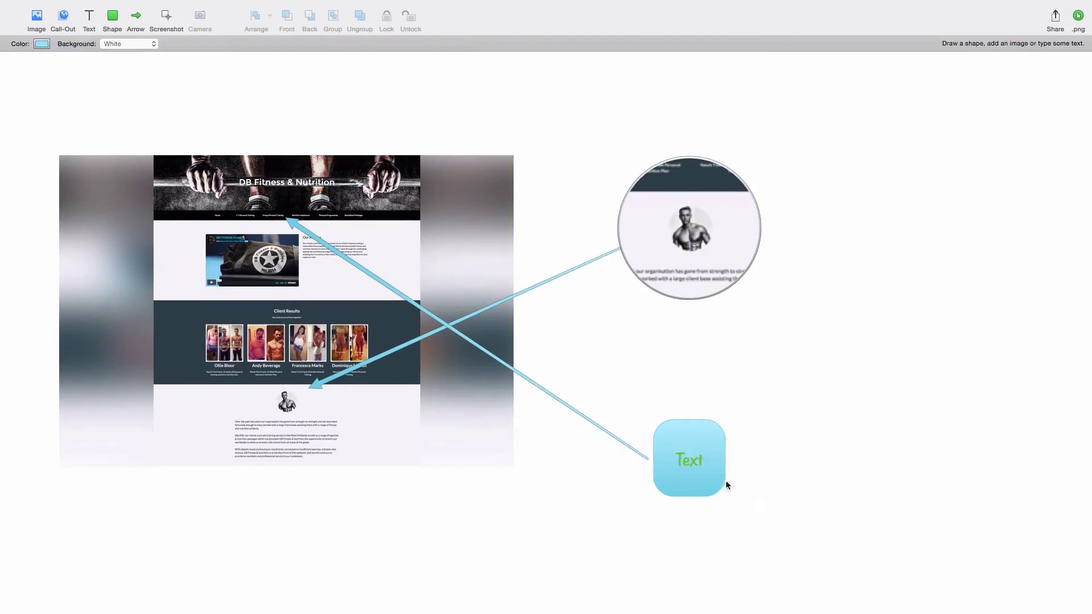
Step: Change the colour of the text on the blue shape to white
left_click(694, 459)
left_click(42, 43)
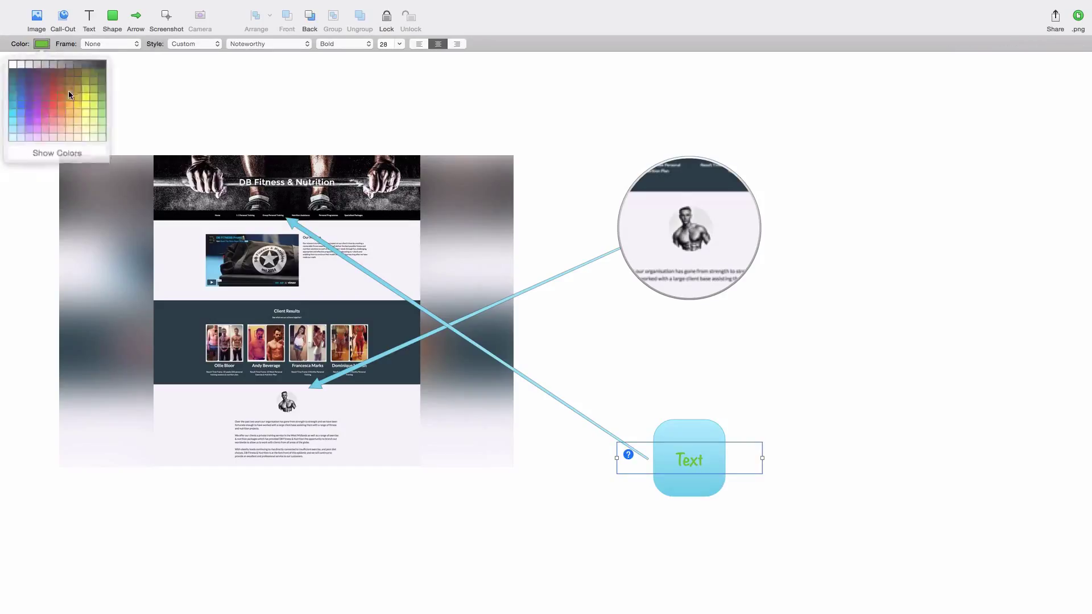
left_click(14, 61)
left_click(866, 387)
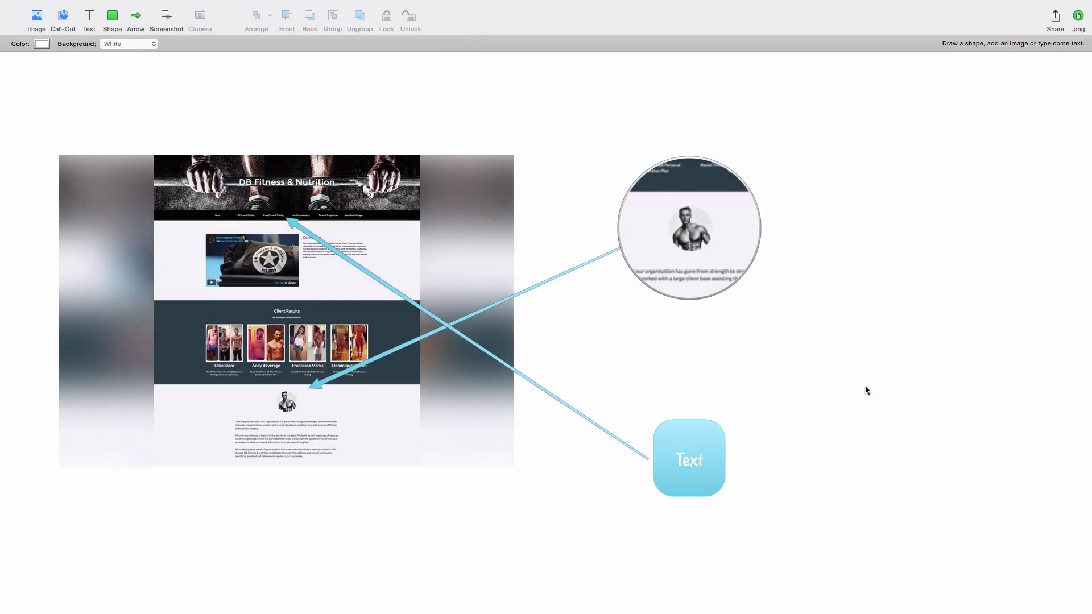
left_click(706, 434)
left_click(631, 440)
left_click(635, 450)
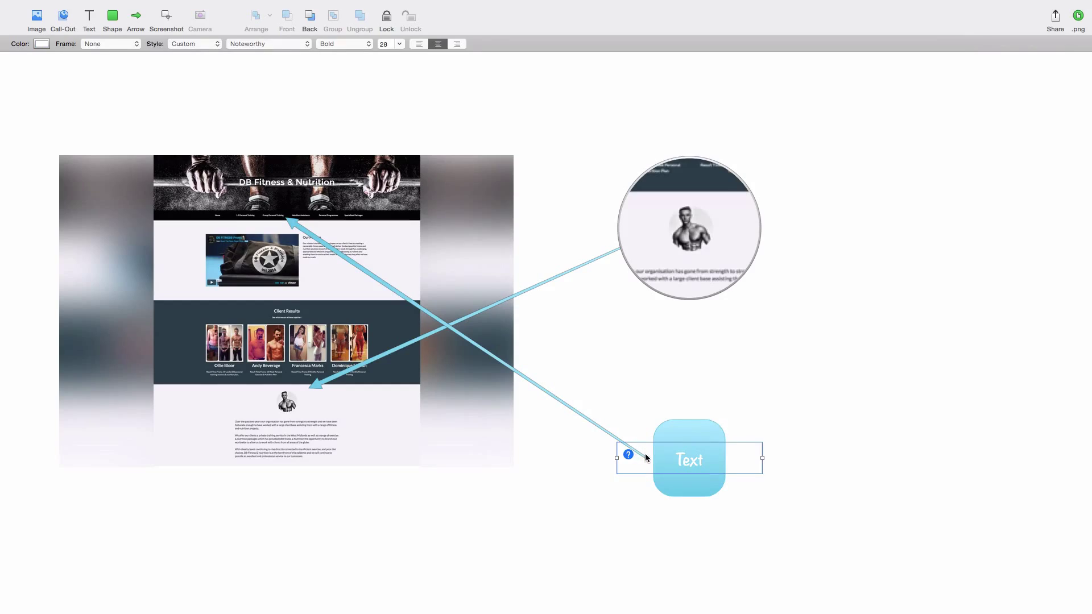
left_click(845, 475)
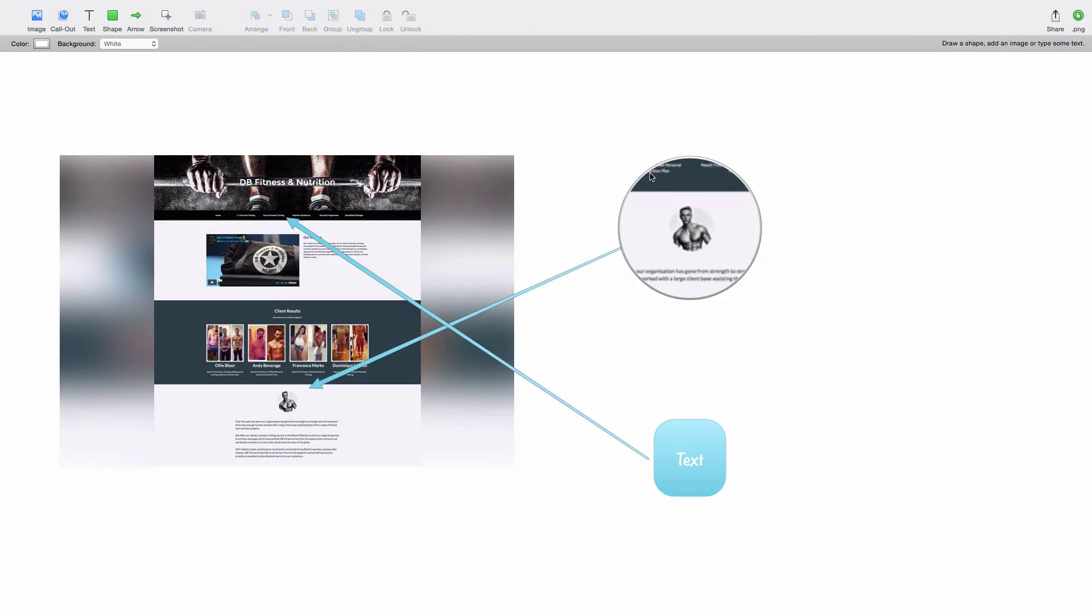
Step: Review the available sharing and export destinations for the napkin, closing the list without choosing one
left_click(1057, 20)
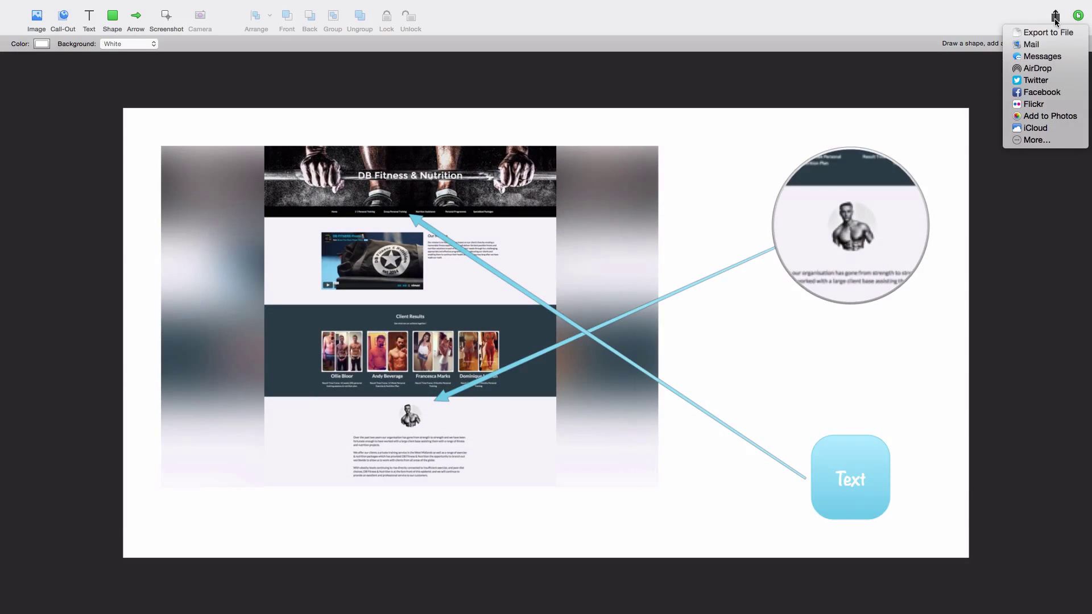
left_click(1052, 34)
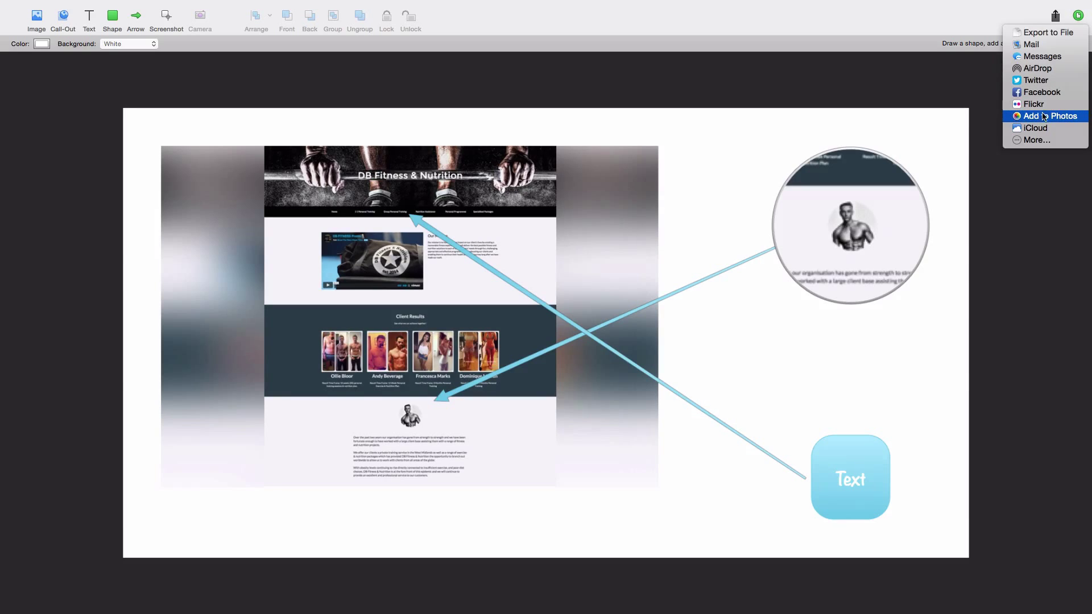
left_click(1018, 32)
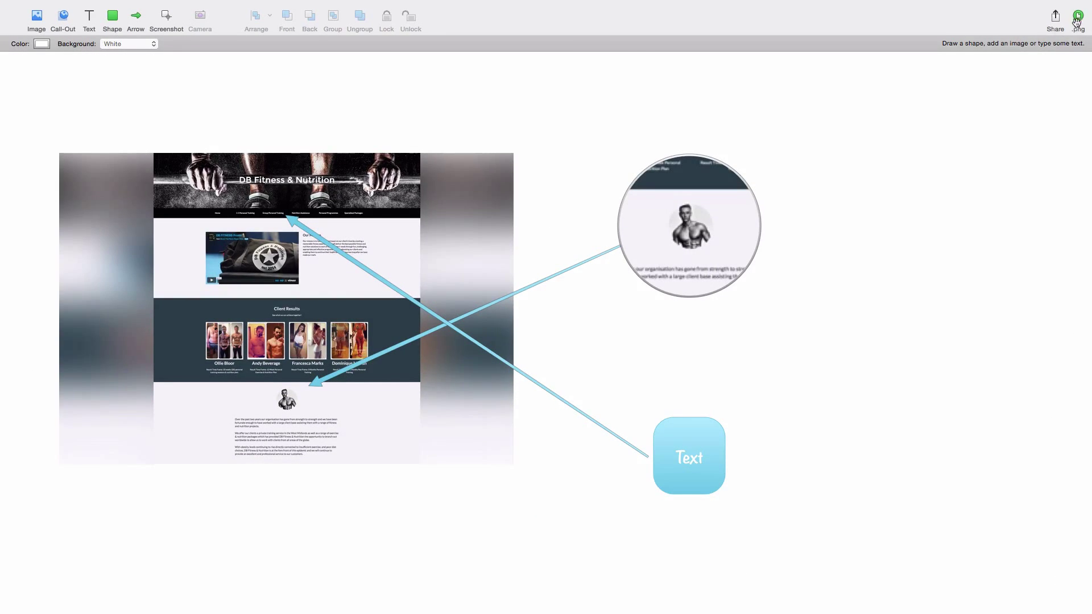
Step: Examine the quick-export File Pip's instructions and its image format options, leaving PNG as the format
left_click(1077, 22)
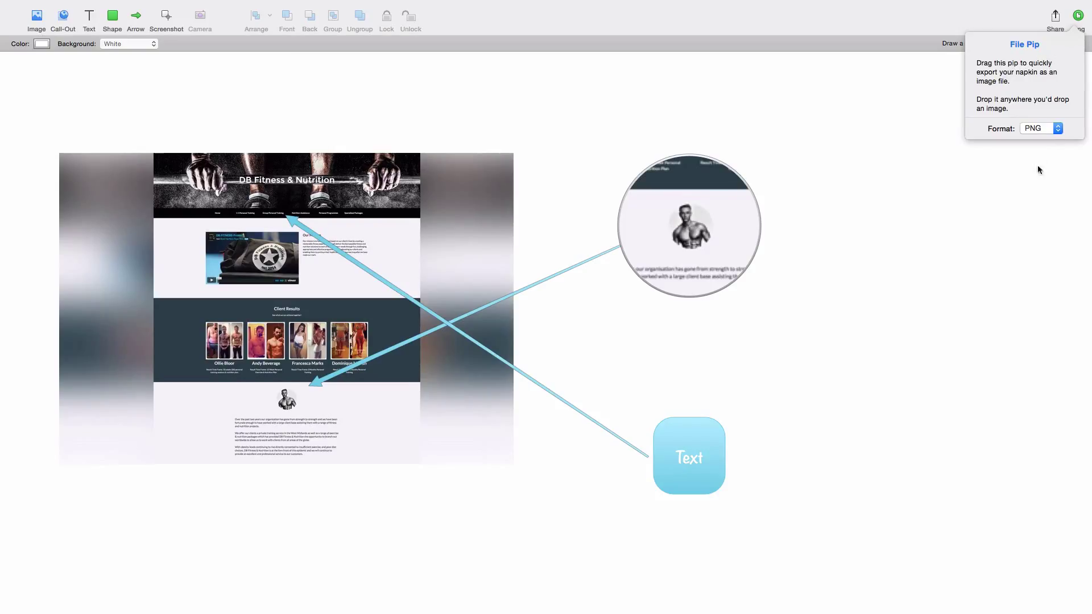
left_click(1041, 128)
left_click(1061, 101)
left_click(904, 134)
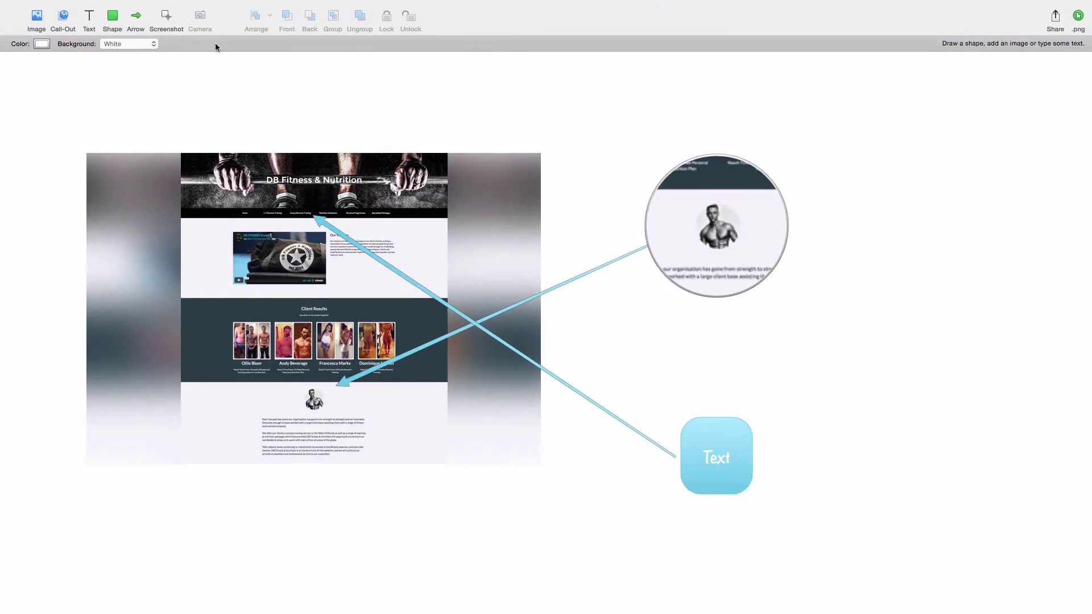
Step: Take the Napkin document out of full-screen mode and widen its window to show more of the annotated website image
scroll(215, 46, "up", 3)
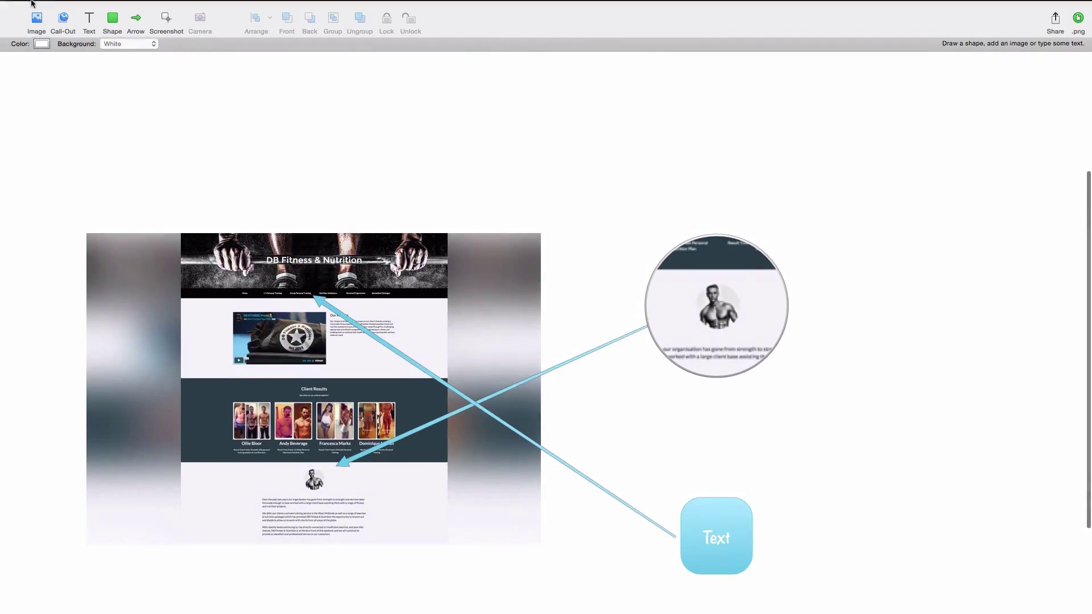
left_click(33, 19)
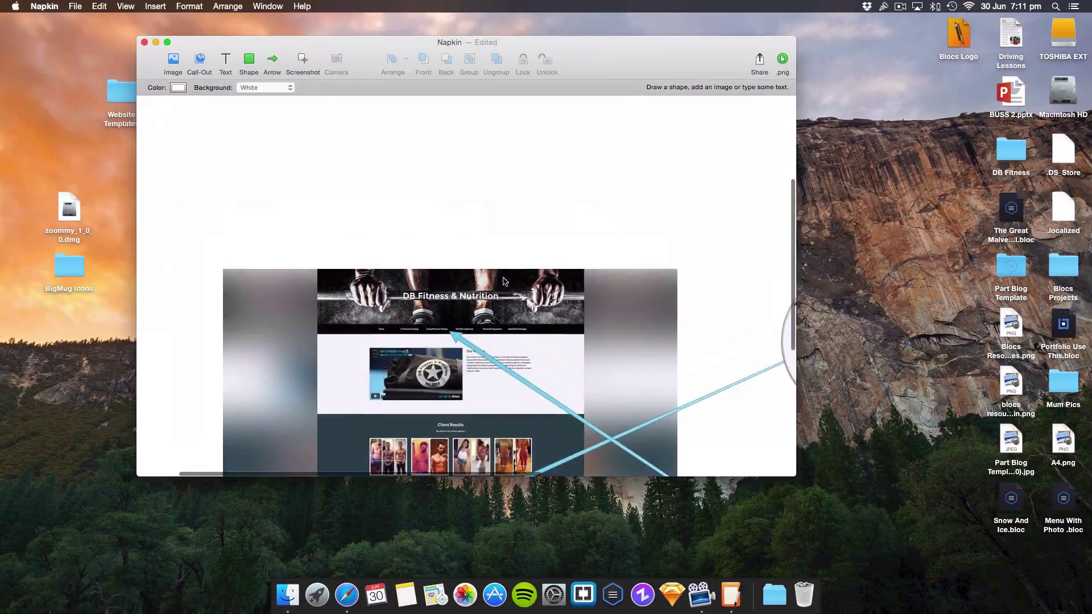
scroll(508, 278, "down", 5)
scroll(508, 278, "right", 5)
scroll(508, 277, "up", 5)
scroll(508, 278, "left", 2)
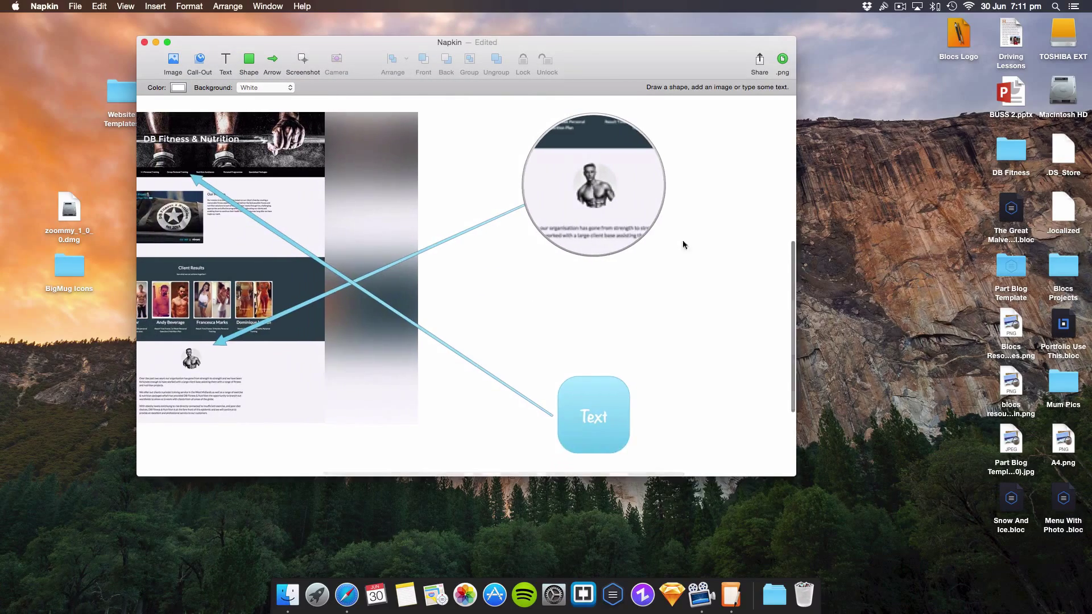
left_click_drag(798, 194, 875, 215)
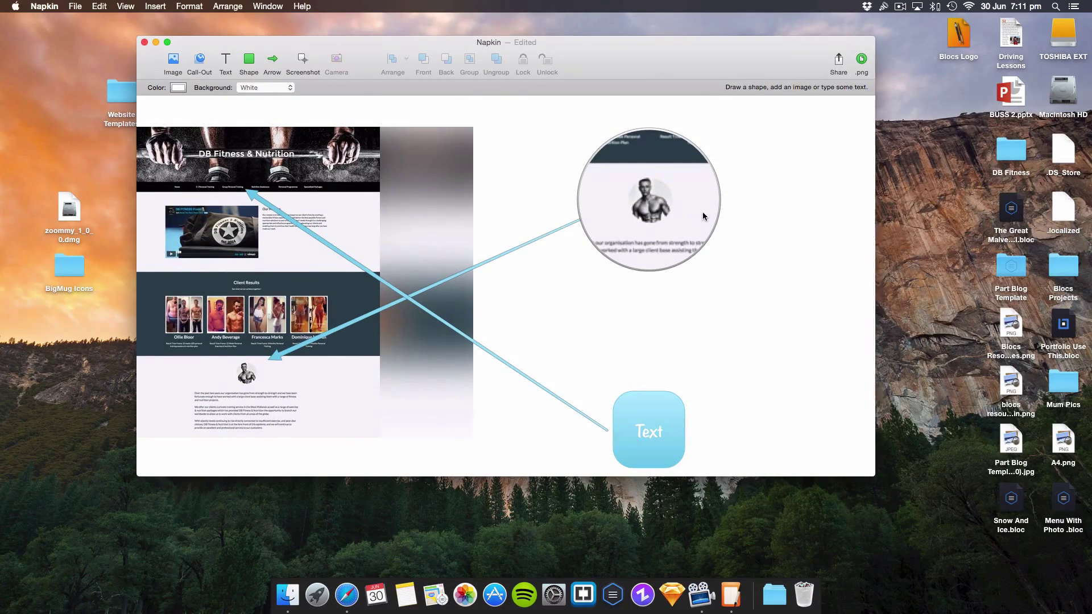